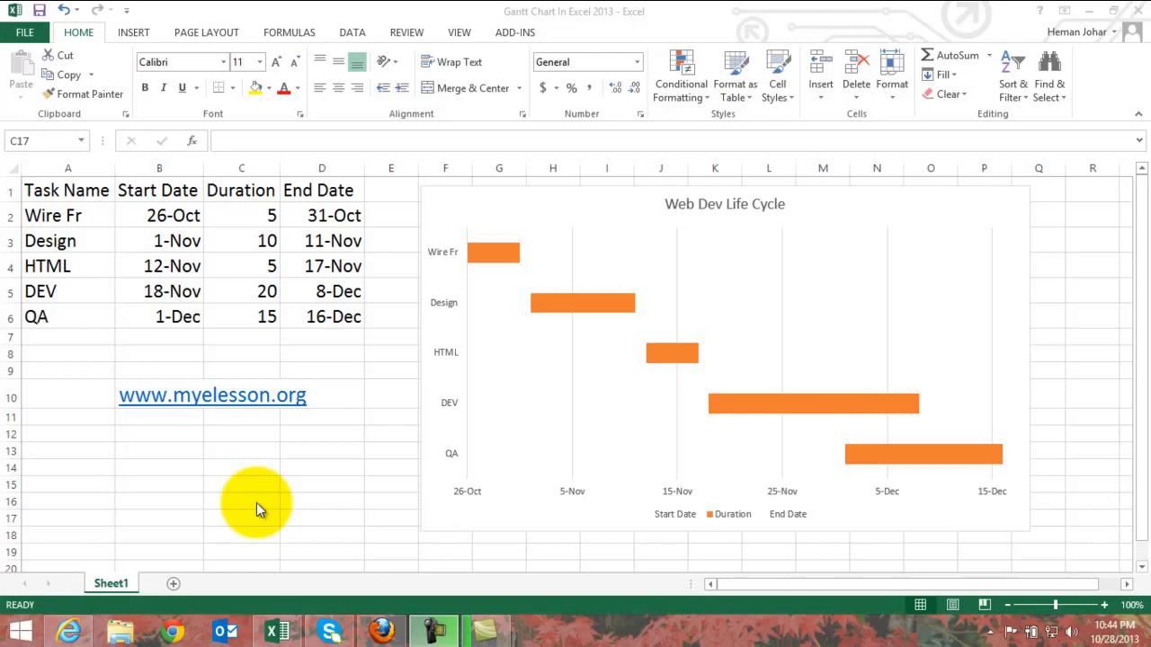
Review the task names in column A from Wire Fr to QA, and the first start date.
left_click(77, 216)
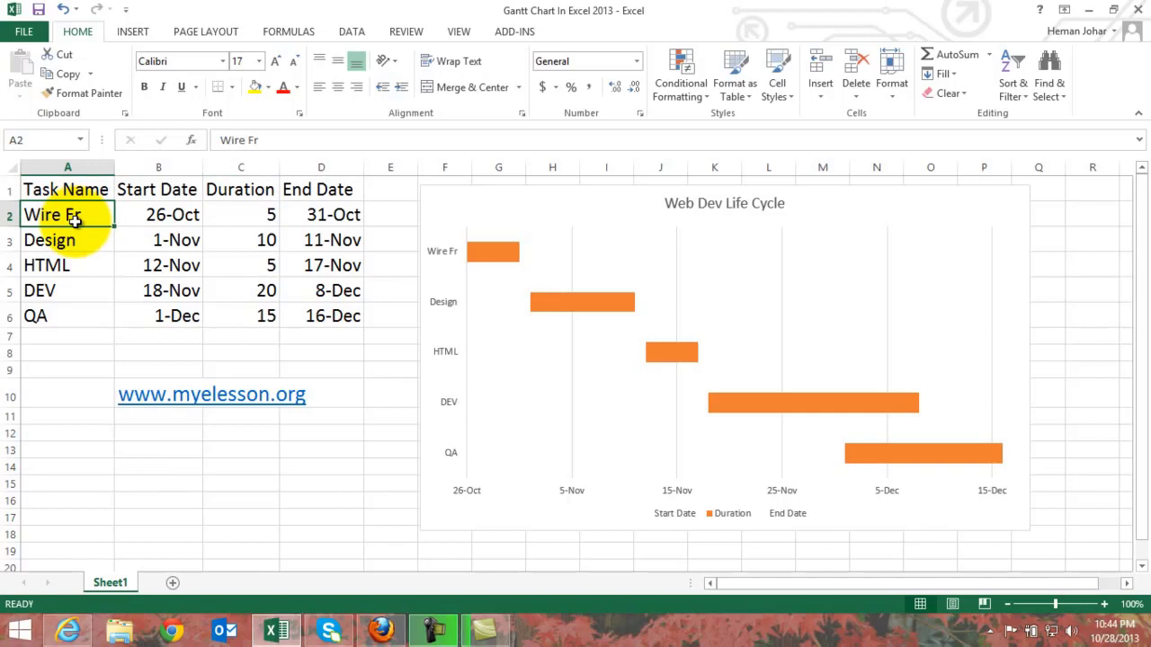
key("Down")
key("Down")
key("Down")
key("Down")
key("Up")
key("Up")
key("Up")
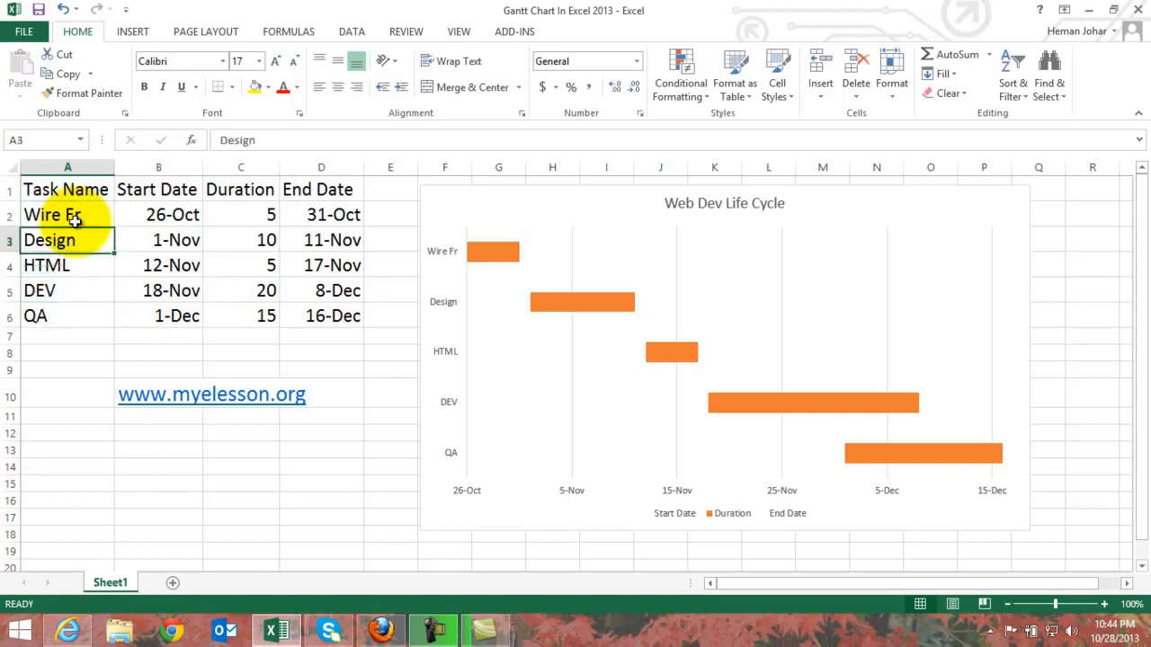
key("Up")
key("Right")
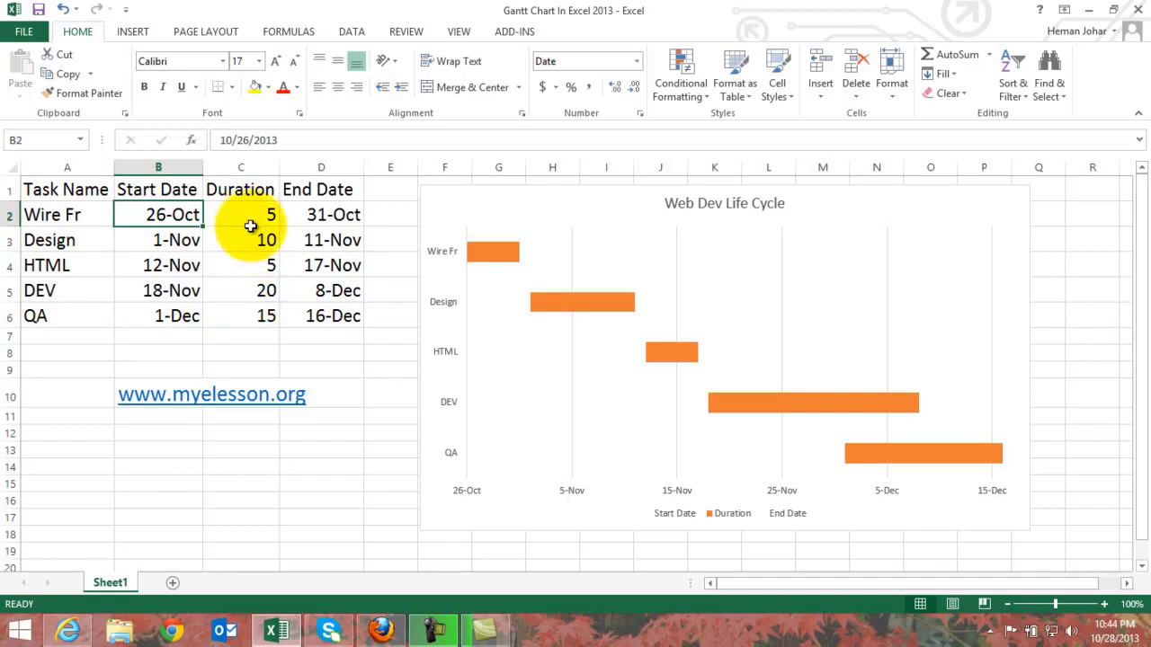
Check the Wire Fr end date formula against that row's start date and duration.
left_click(314, 214)
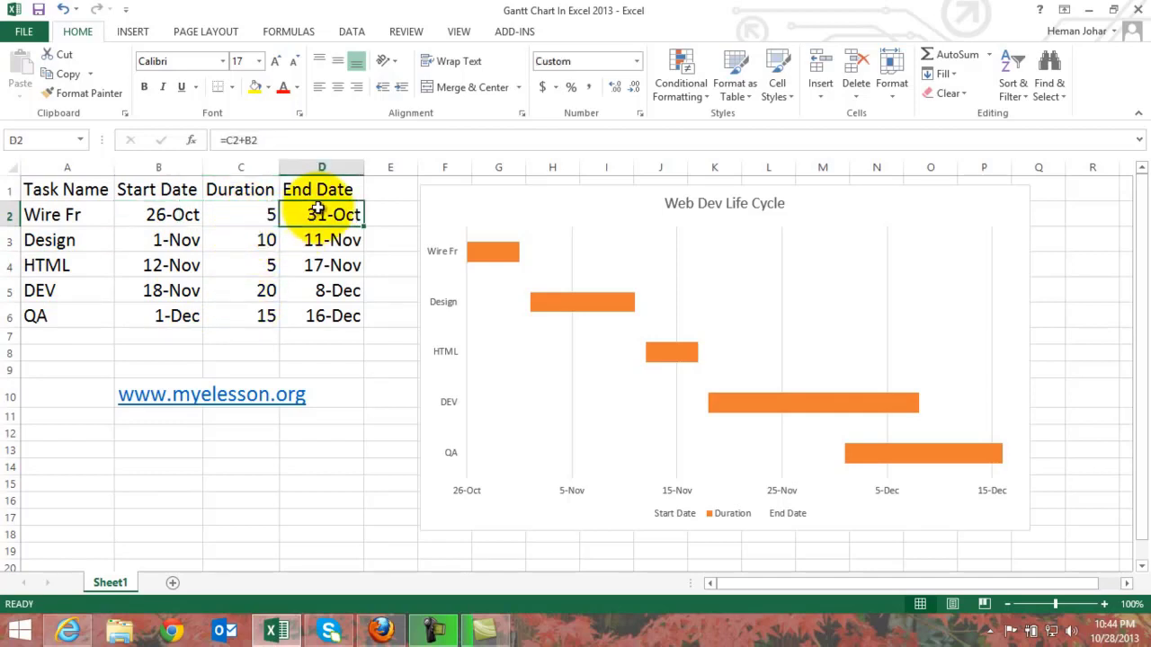
left_click_drag(193, 214, 248, 215)
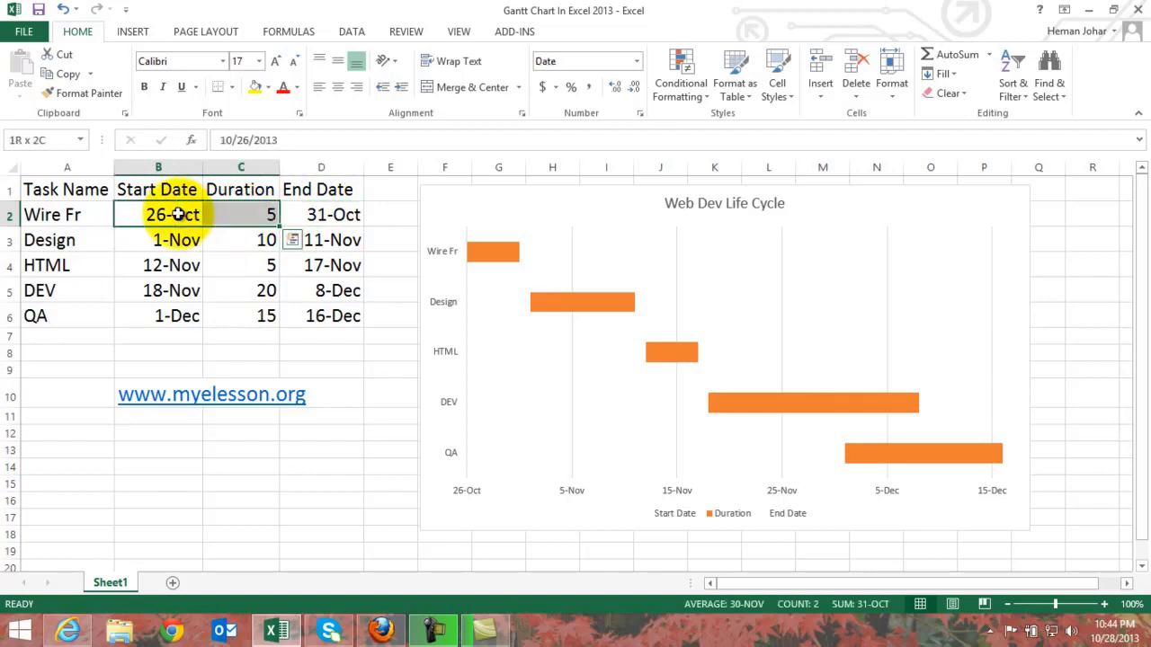
left_click(333, 218)
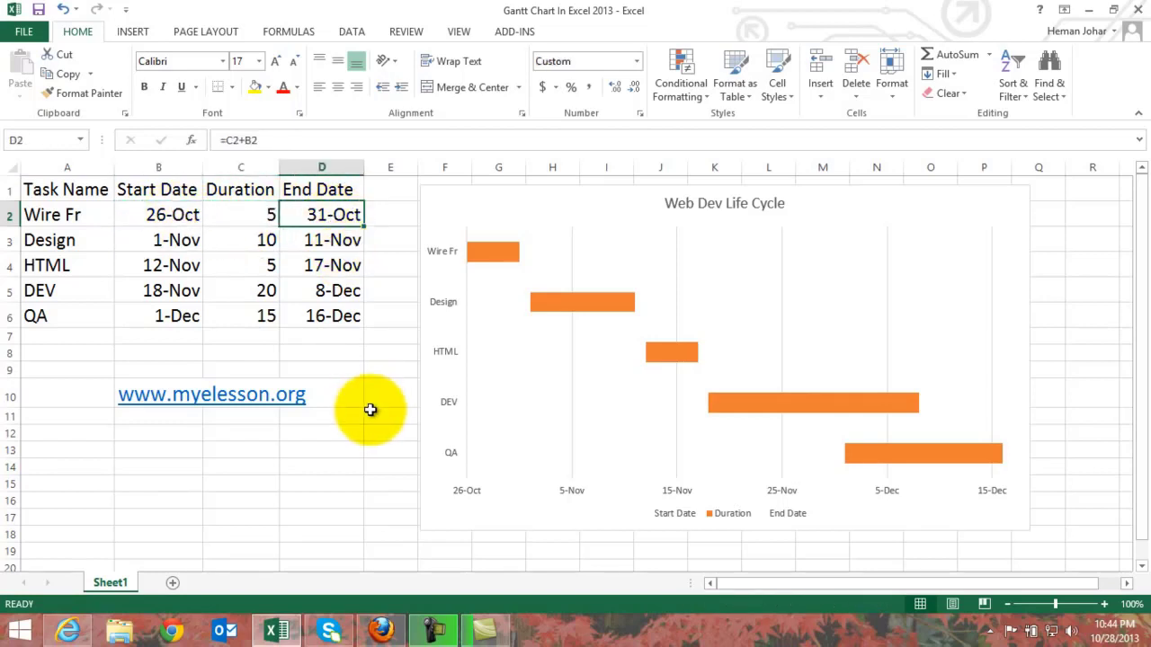
Examine each task from Wire Fr through QA in turn, and the Wire Fr end date.
left_click(89, 216)
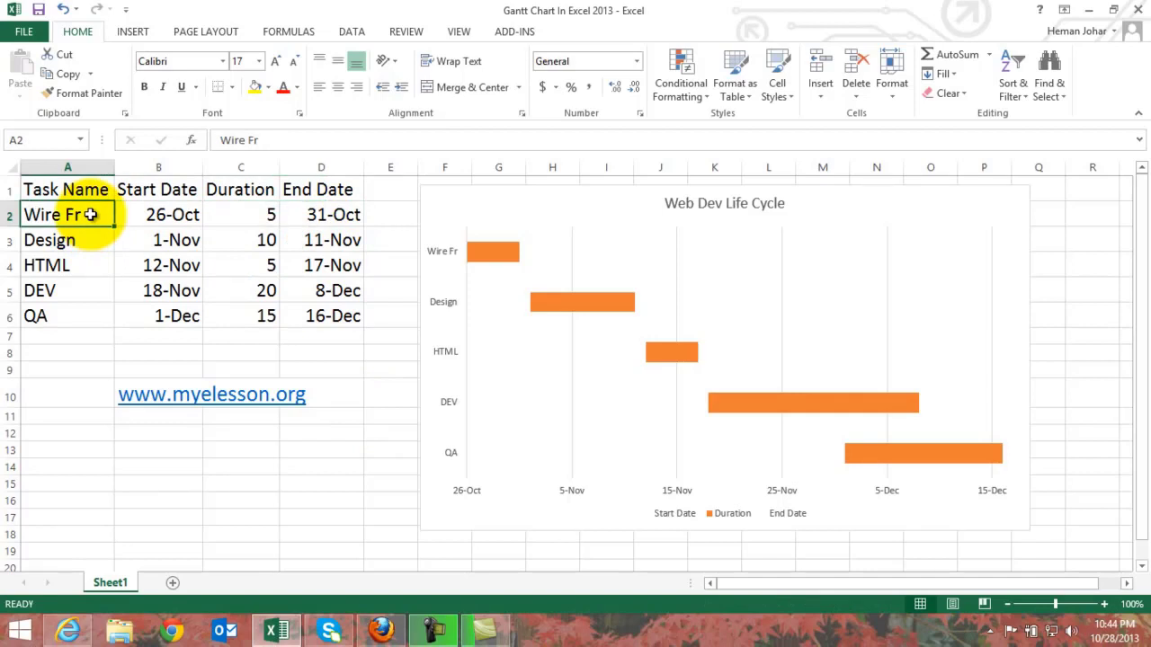
left_click(90, 240)
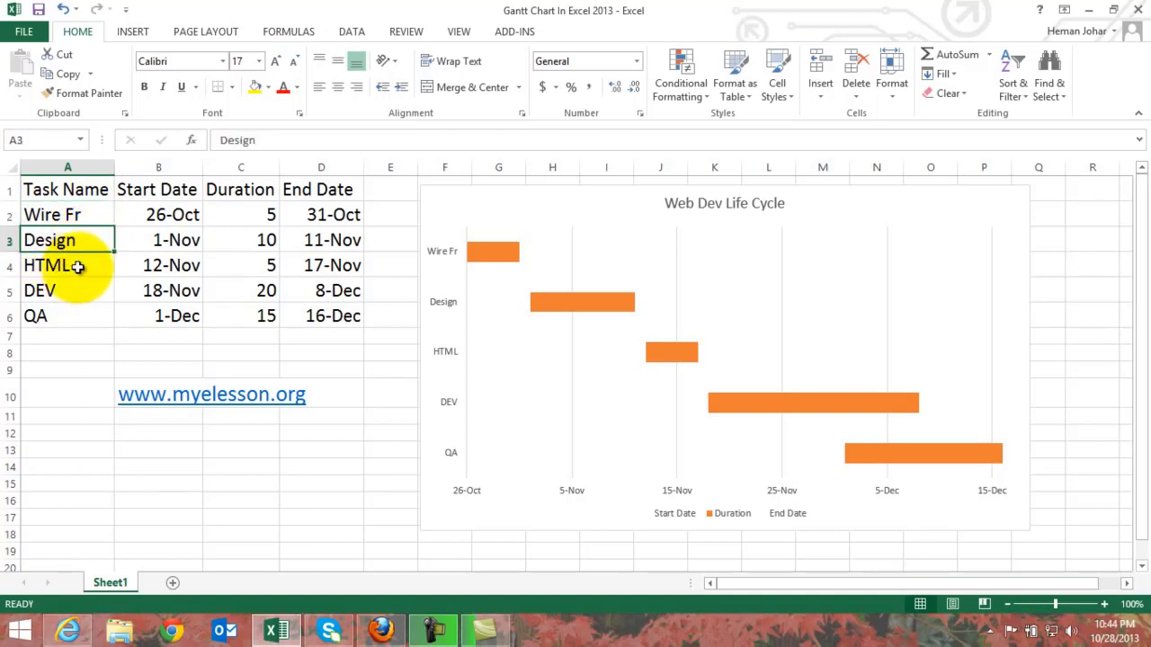
left_click(77, 266)
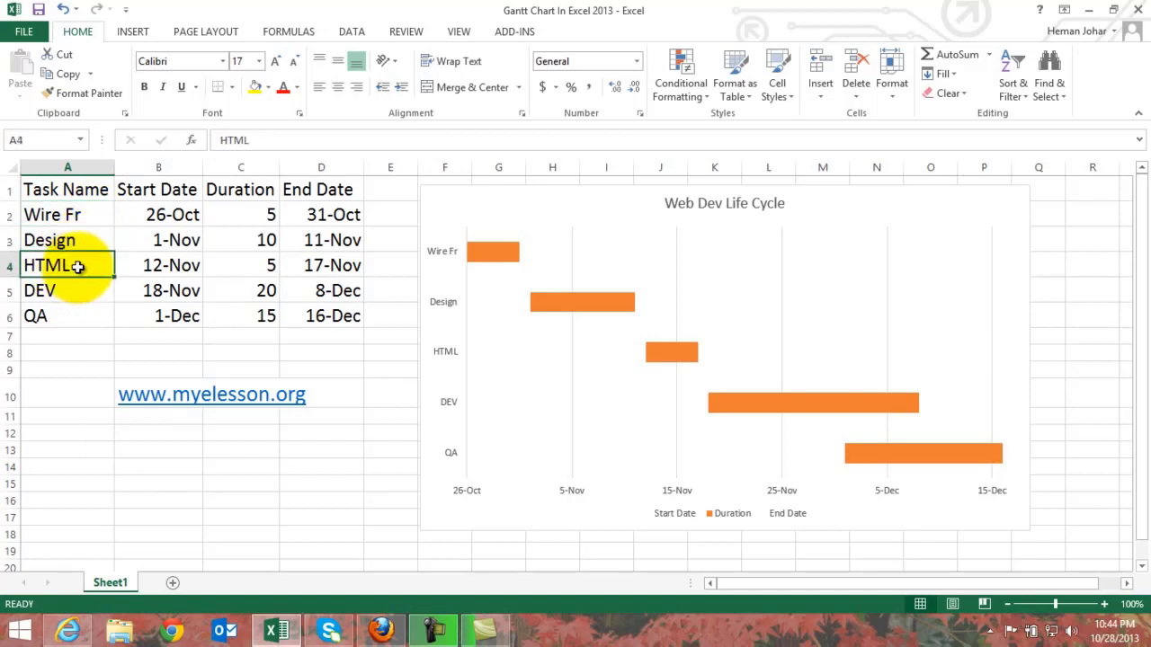
left_click(89, 288)
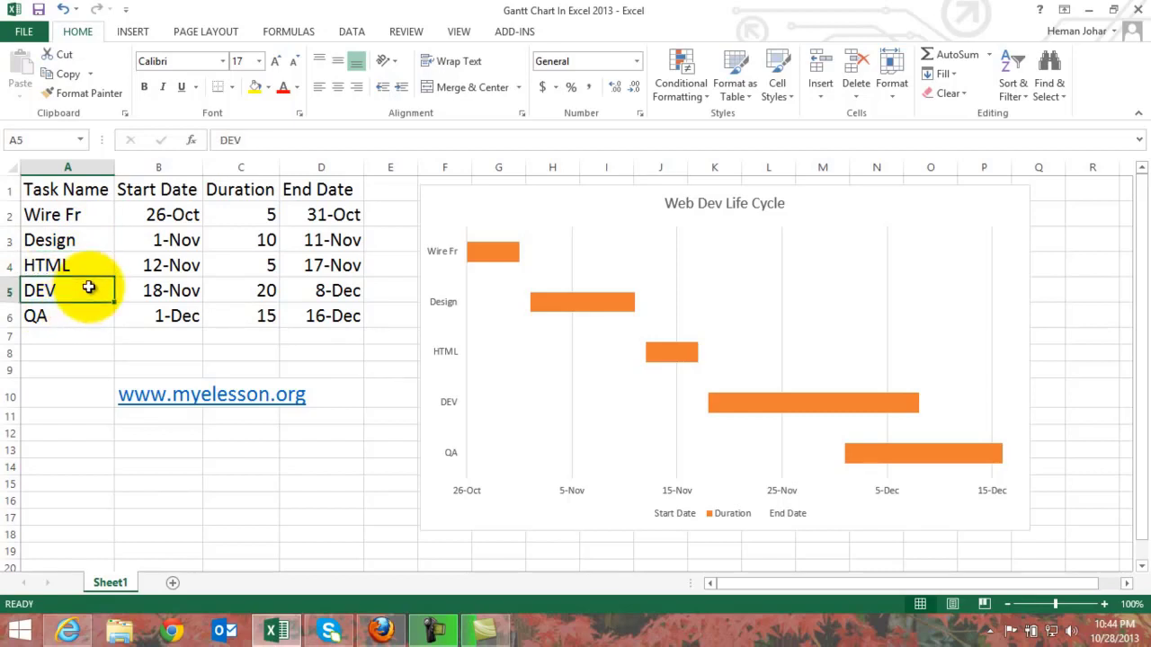
left_click(76, 315)
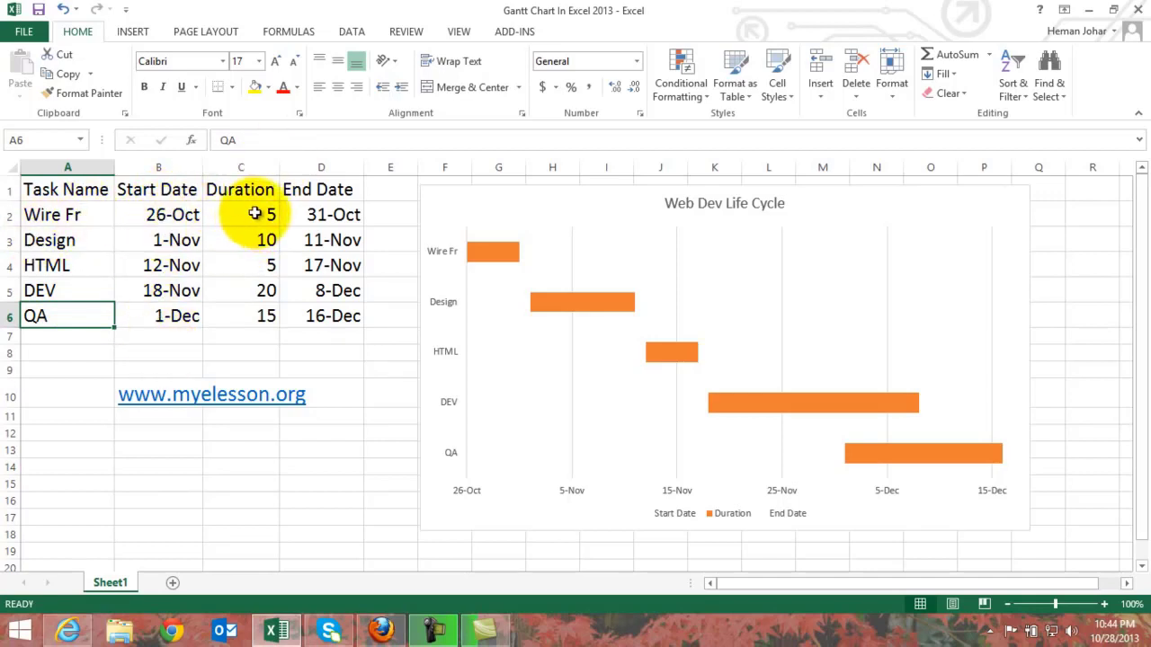
left_click(344, 216)
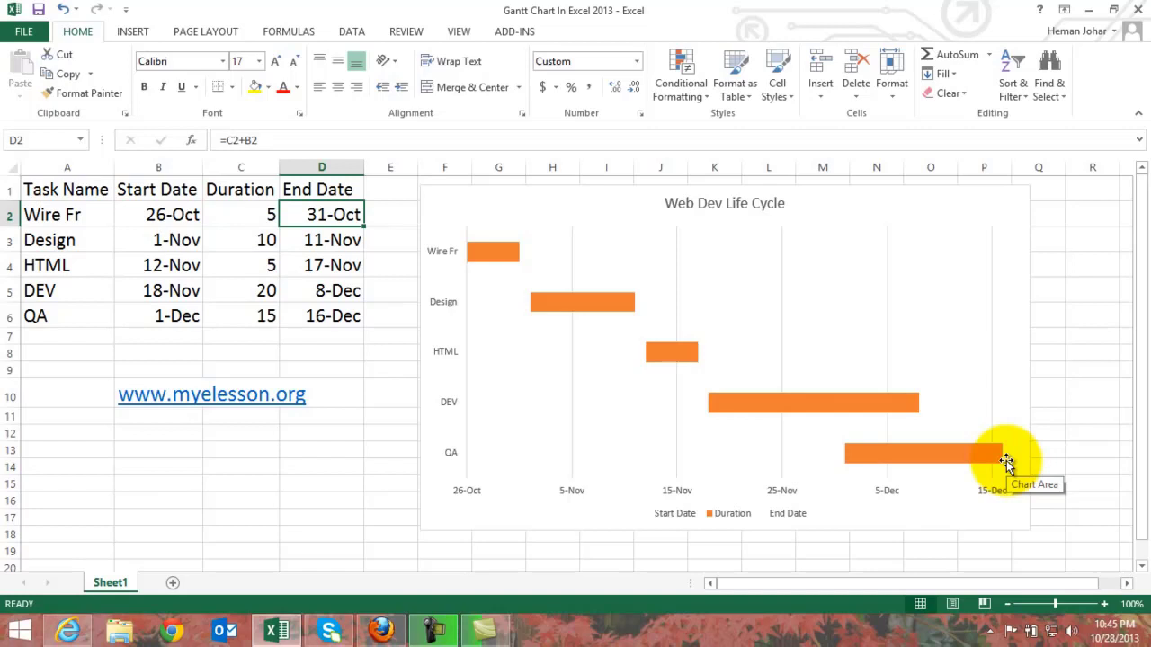
Delete the existing Web Dev Life Cycle chart from the worksheet.
left_click(976, 208)
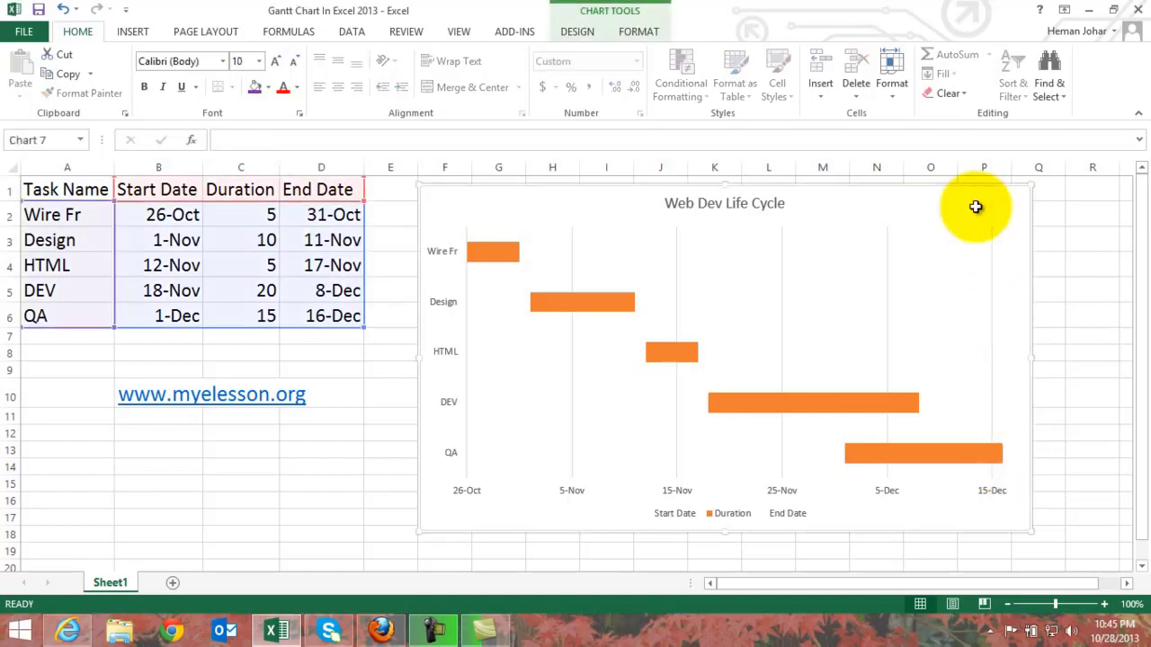
key("Delete")
left_click(626, 388)
key("Left")
key("Left")
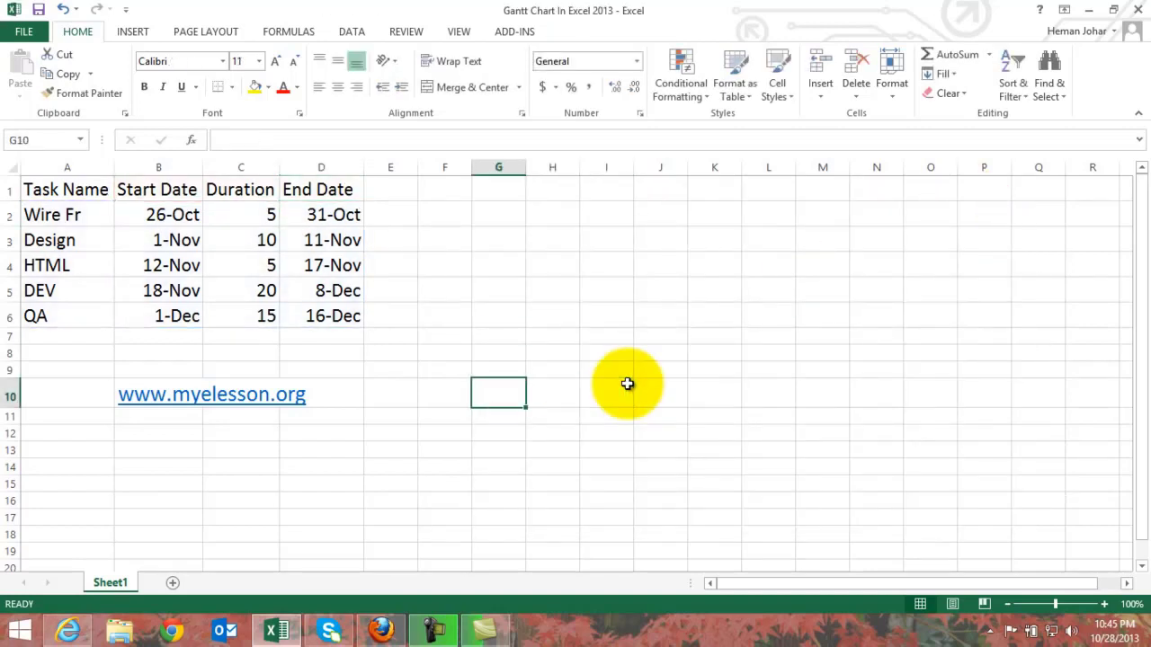
Insert a 2-D Stacked Bar chart from the task table in A1:D6, including its headers.
left_click(40, 190)
key("shift+Right")
key("shift+Right")
key("shift+Right")
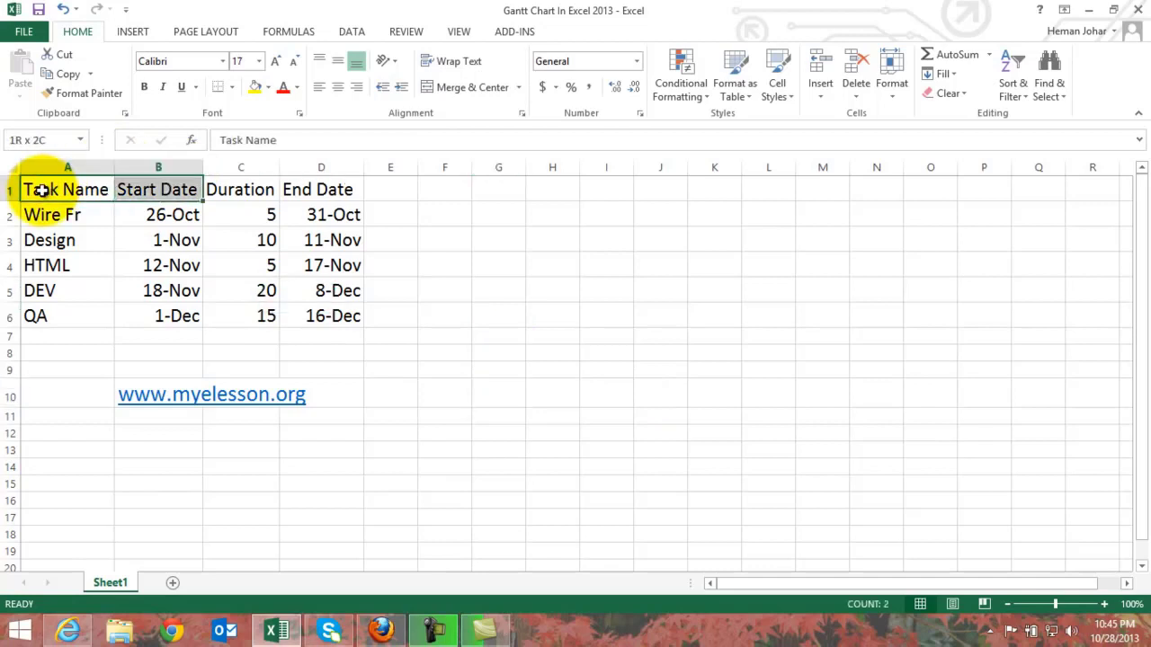
key("shift+Down")
key("shift+Down")
key("shift+Down")
key("shift+Down")
key("shift+Down")
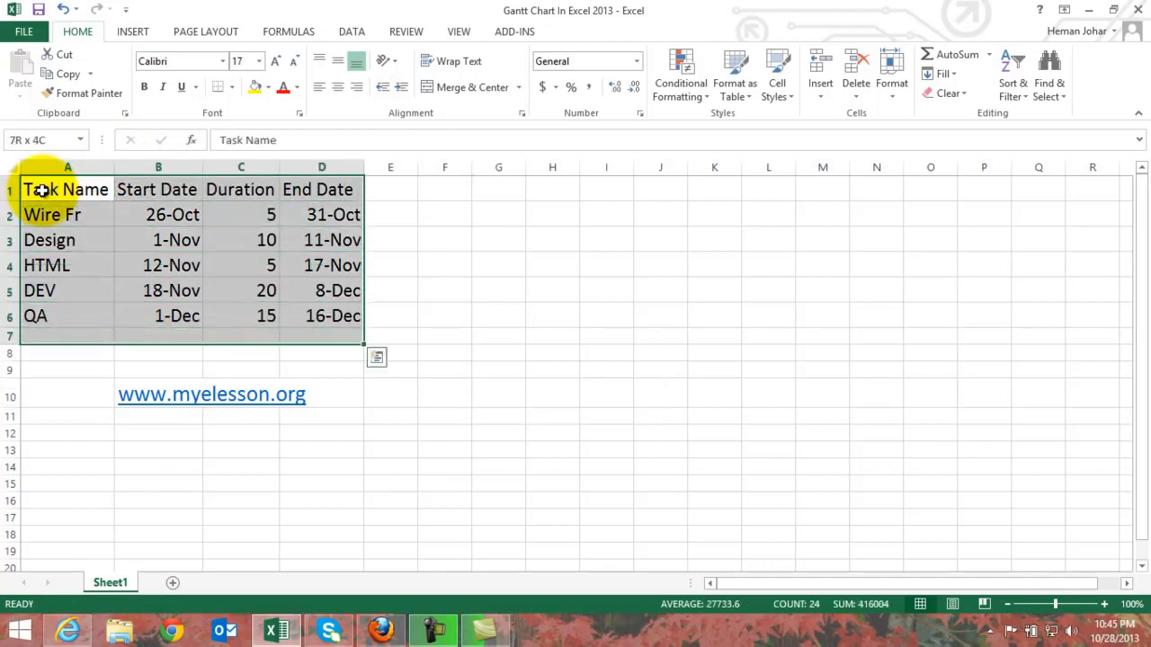
left_click(146, 34)
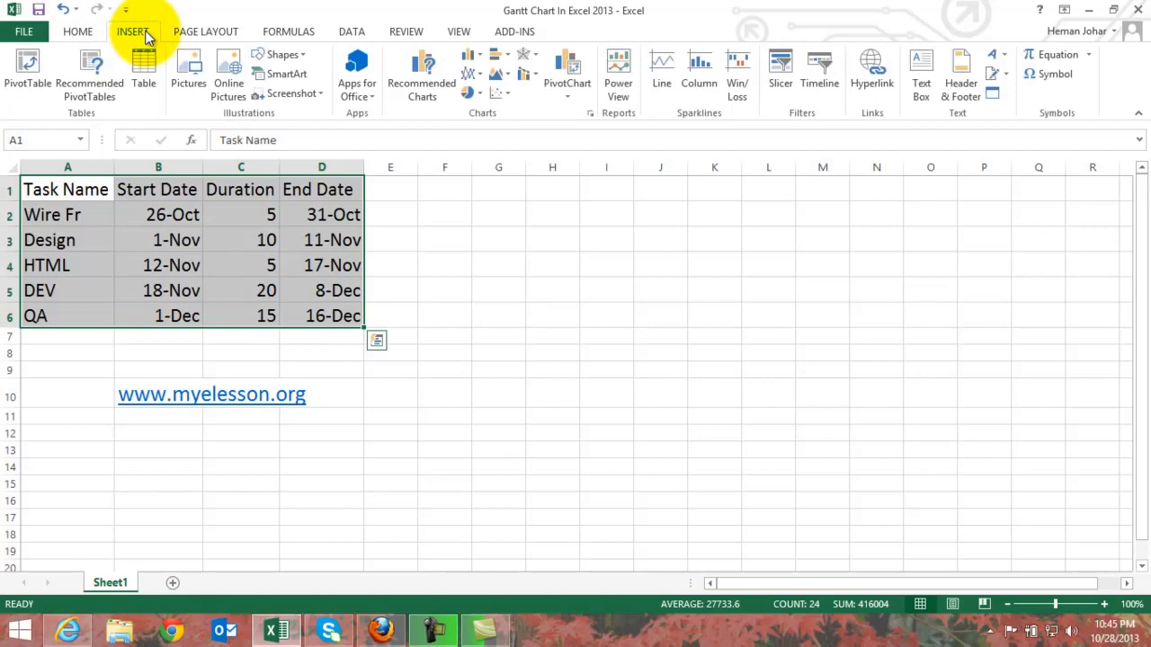
left_click(509, 57)
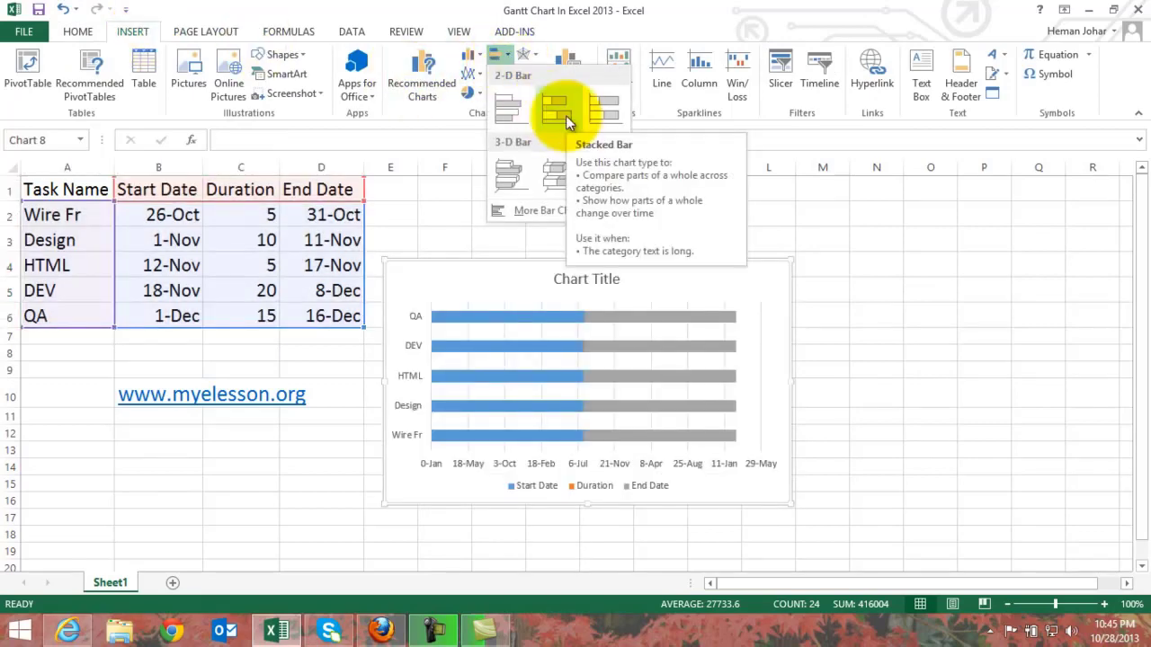
left_click(566, 122)
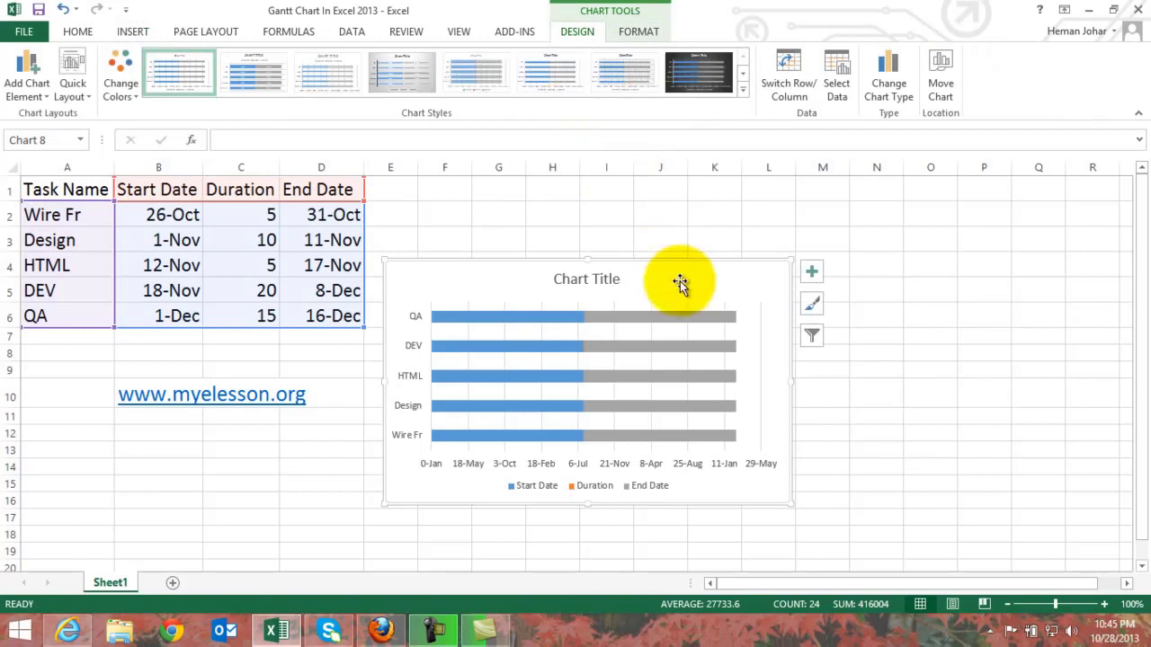
Move the new chart beside the task table, level with row 1, and enlarge it to reach about column P and row 16.
left_click_drag(681, 282, 709, 211)
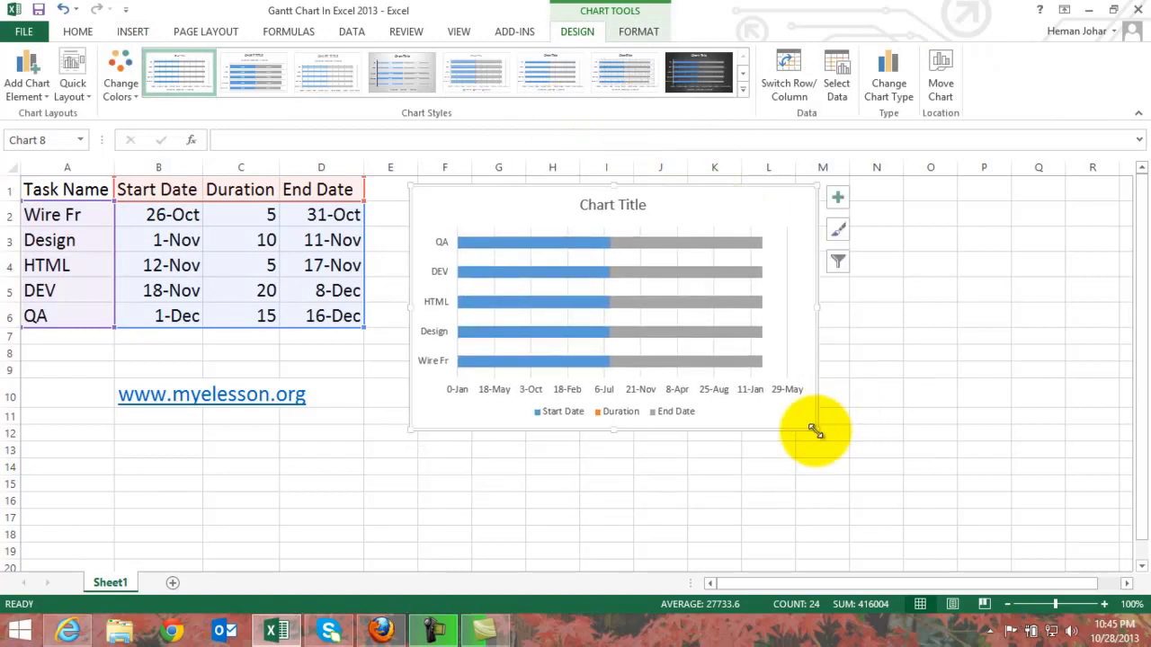
left_click_drag(816, 430, 1039, 509)
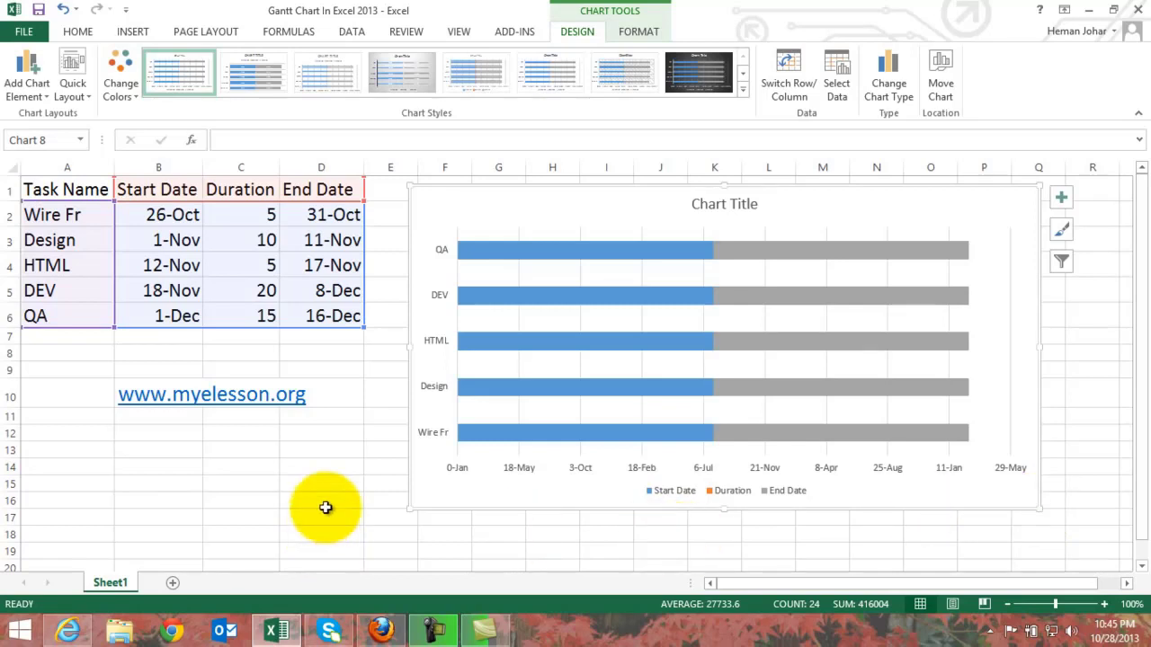
left_click(362, 466)
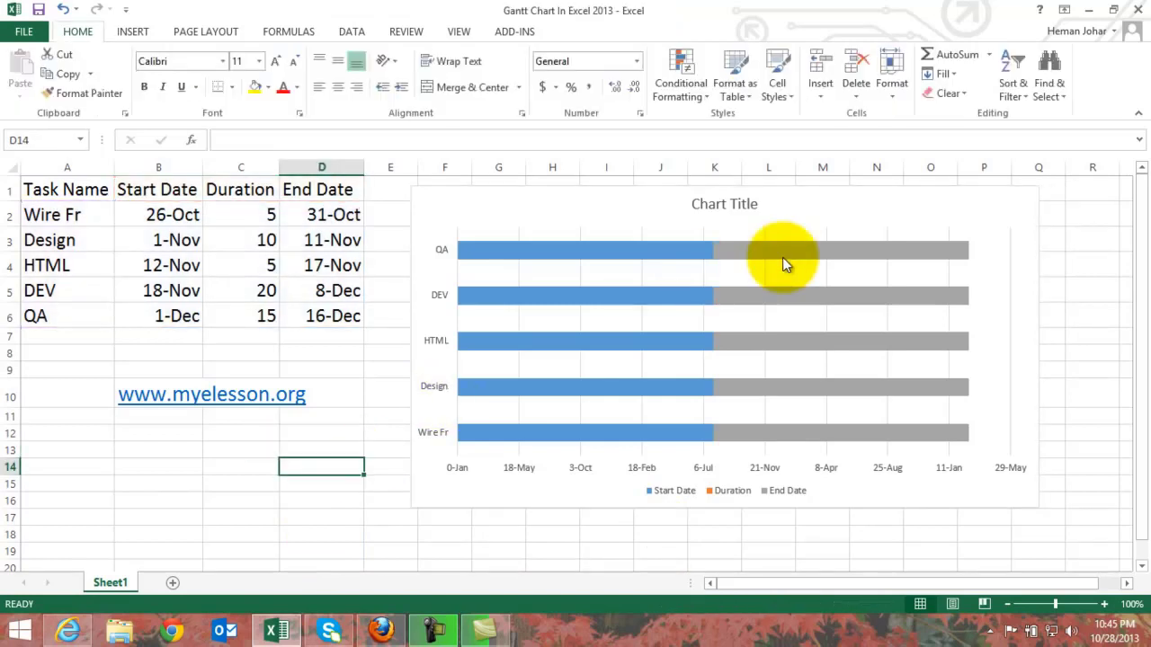
Change the number format of the first start date (B2) and the last end date (D6) to General.
mouse_move(666, 341)
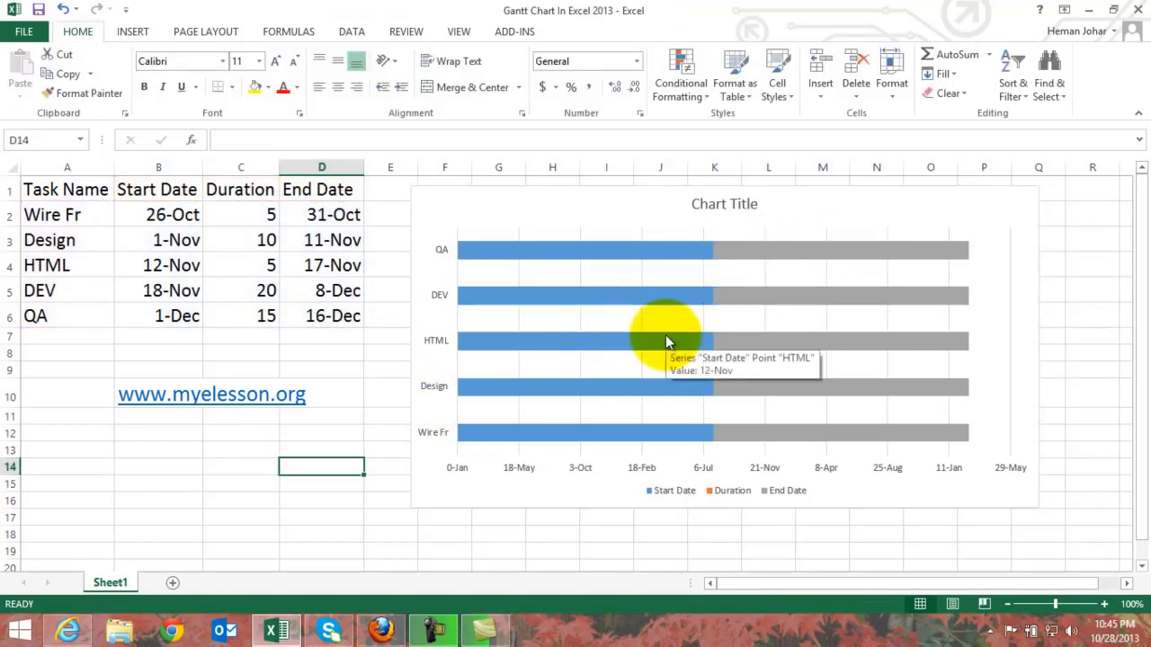
left_click(166, 215)
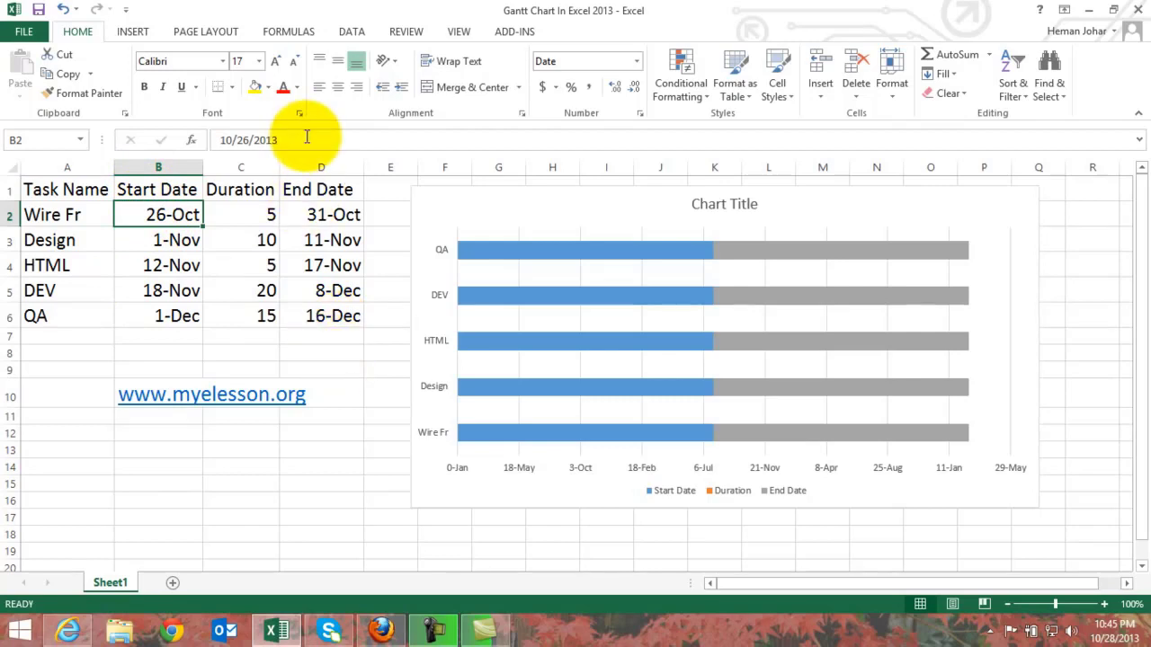
left_click(340, 319, "ctrl")
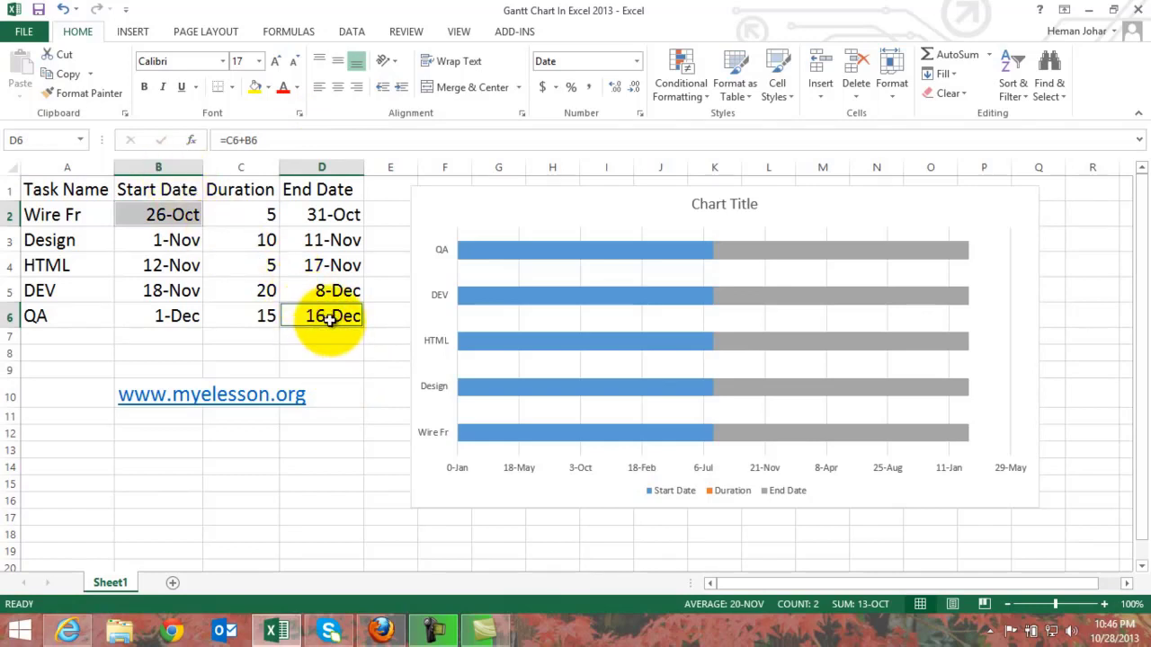
right_click(330, 320)
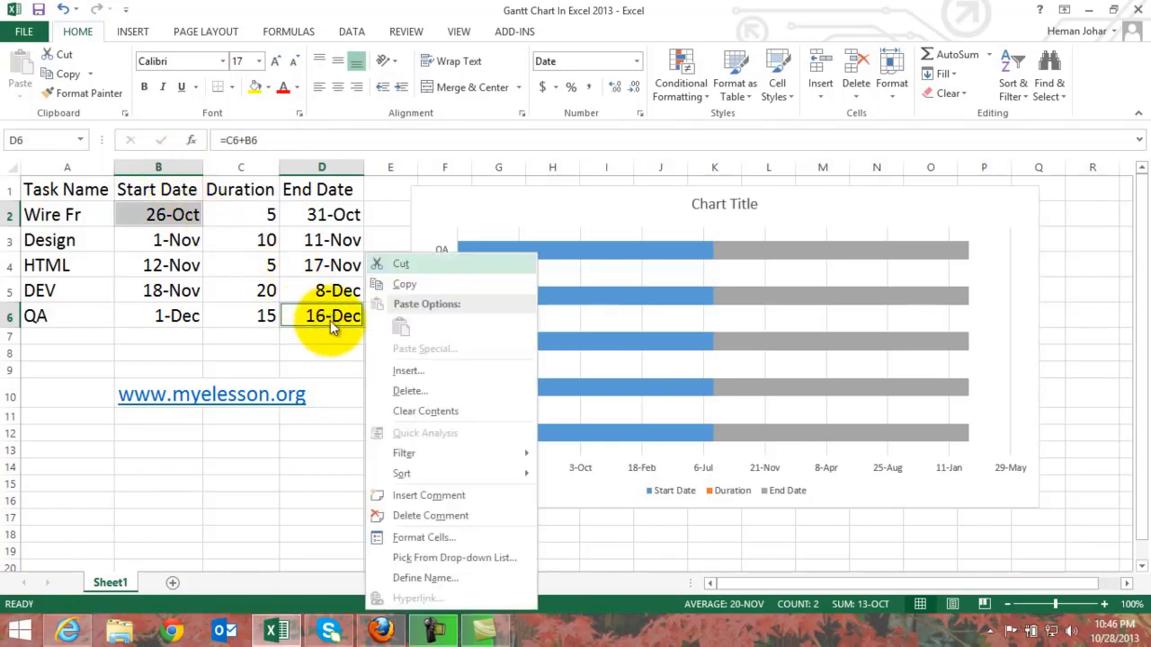
left_click(411, 536)
left_click(235, 298)
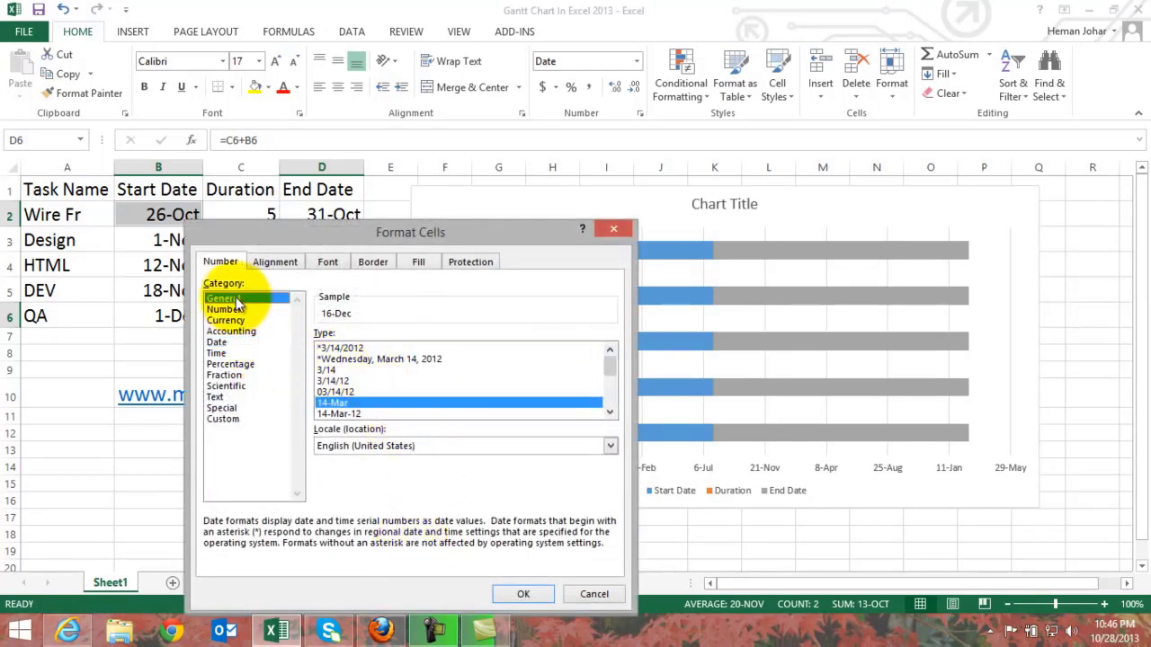
left_click(521, 595)
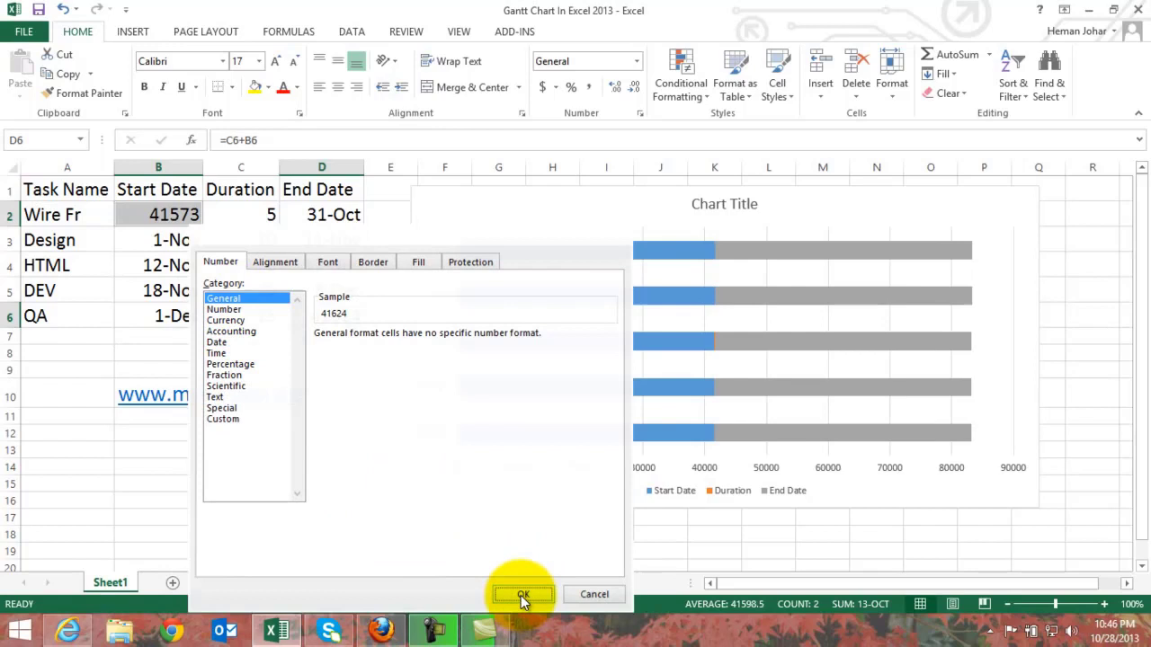
left_click(350, 516)
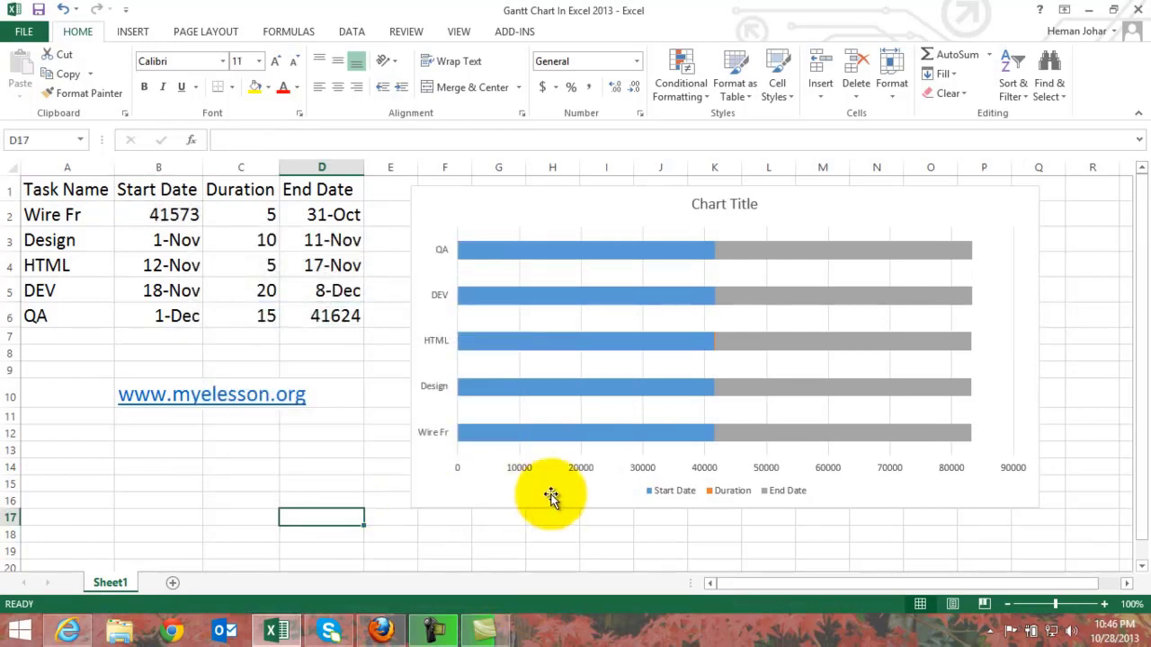
Set the minimum bound of the chart's horizontal axis to 41573.
left_click(524, 472)
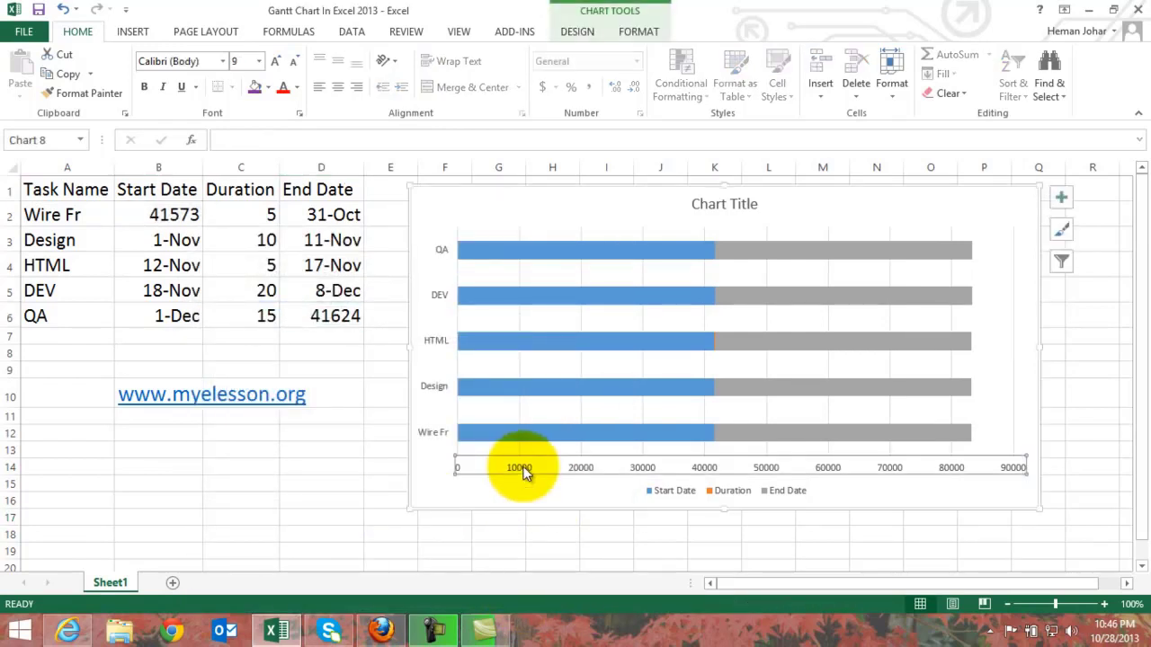
right_click(584, 467)
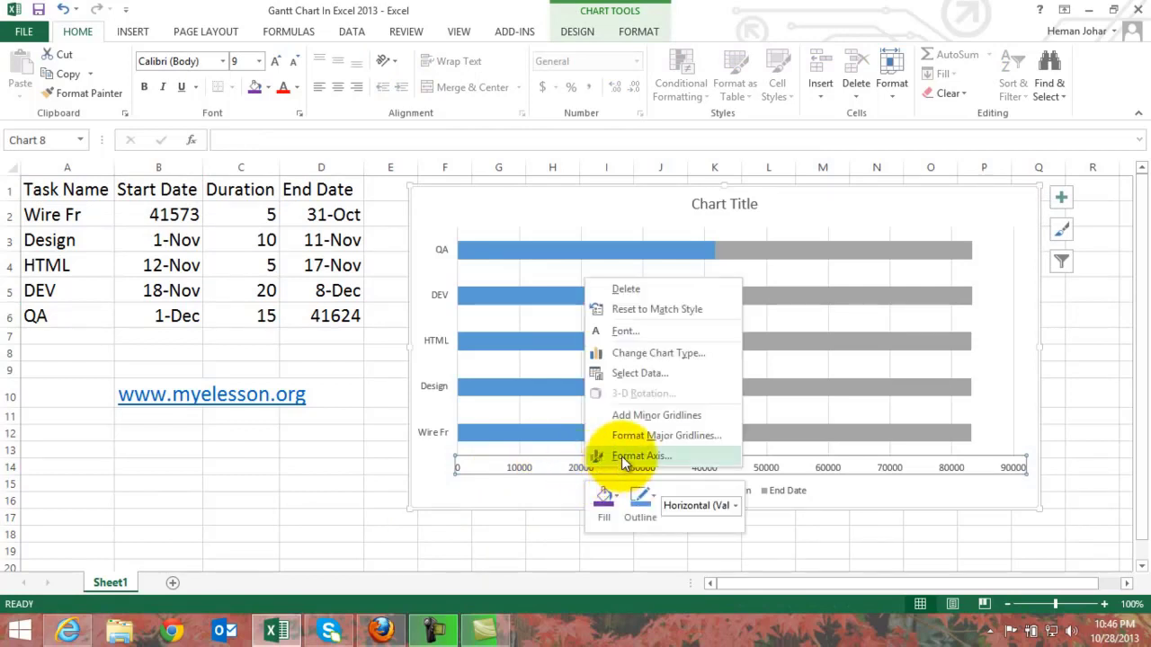
left_click(622, 456)
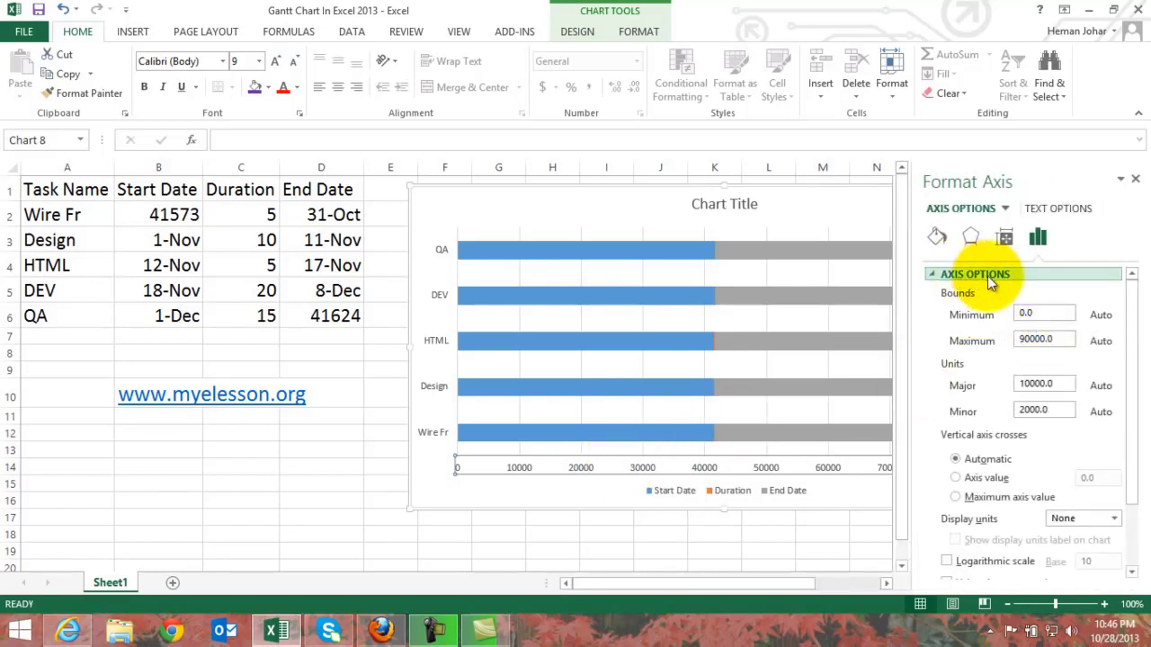
double_click(1048, 313)
key("BackSpace")
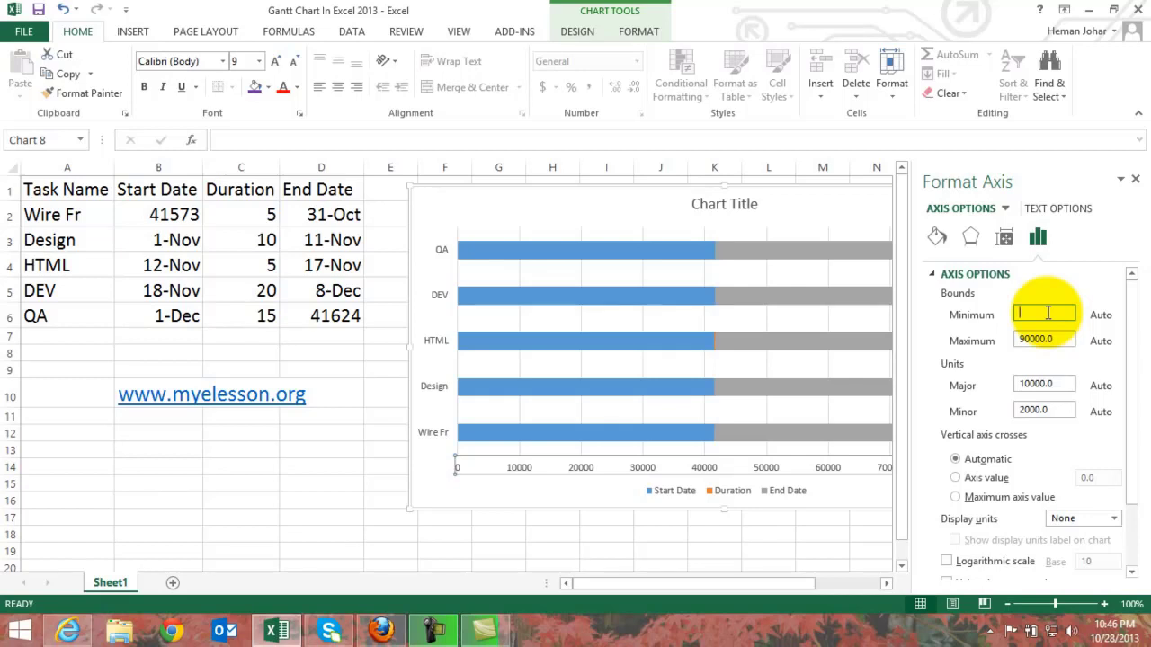
type("41573")
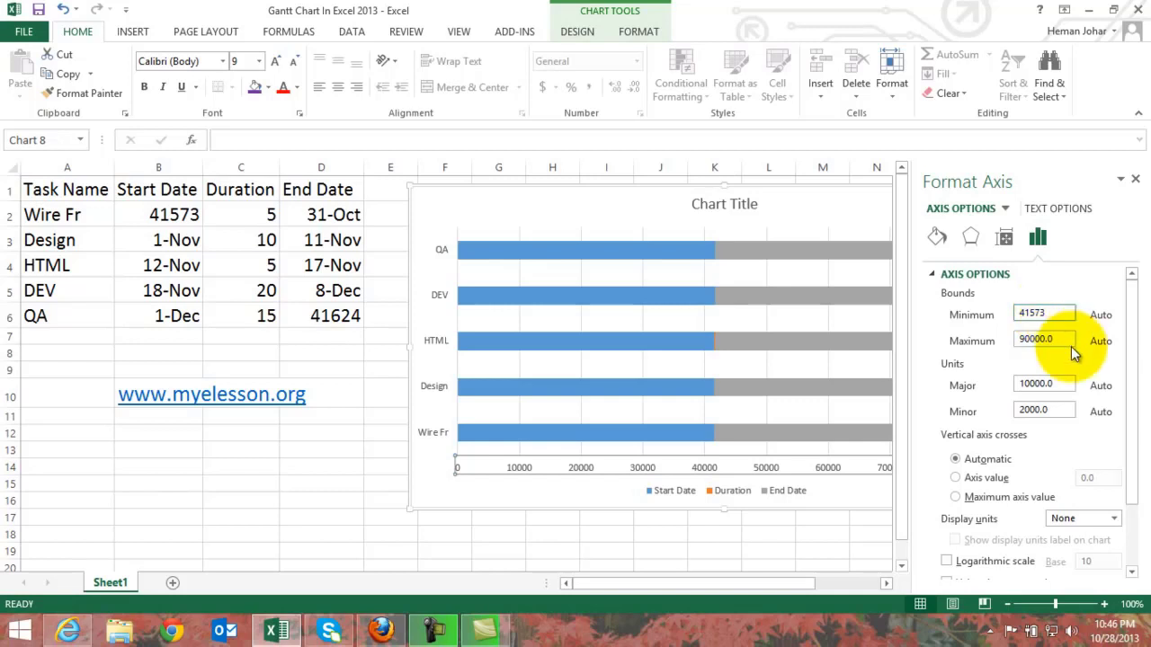
key("Tab")
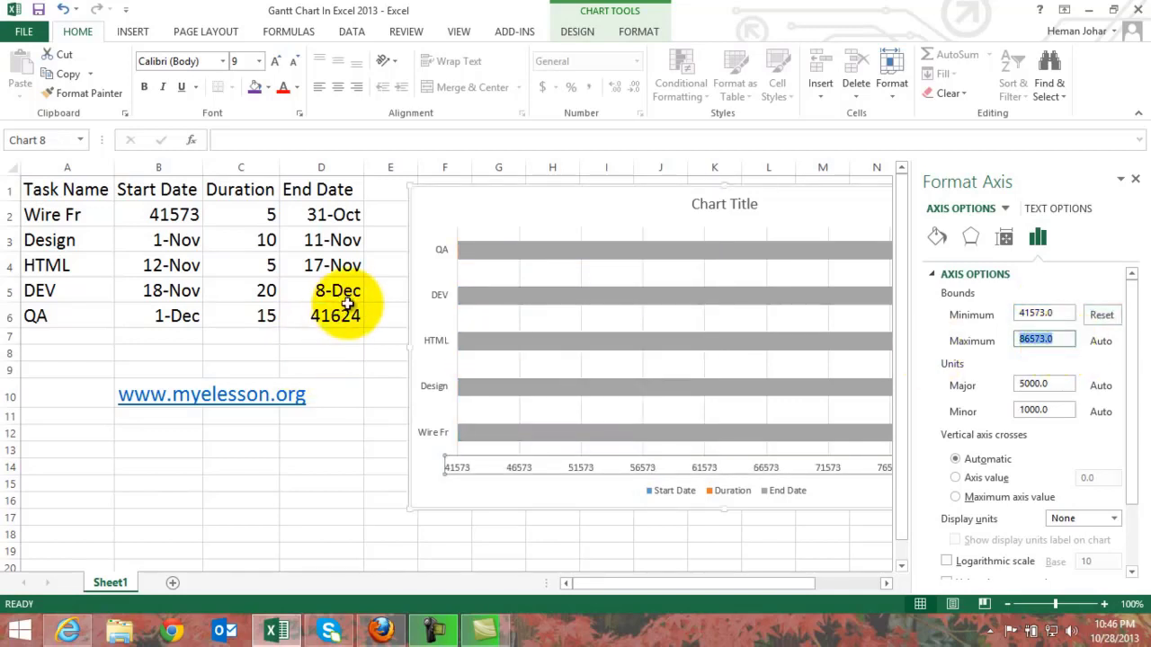
Set the maximum bound of the chart's horizontal axis to 41624 and close the axis formatting options.
type("41624")
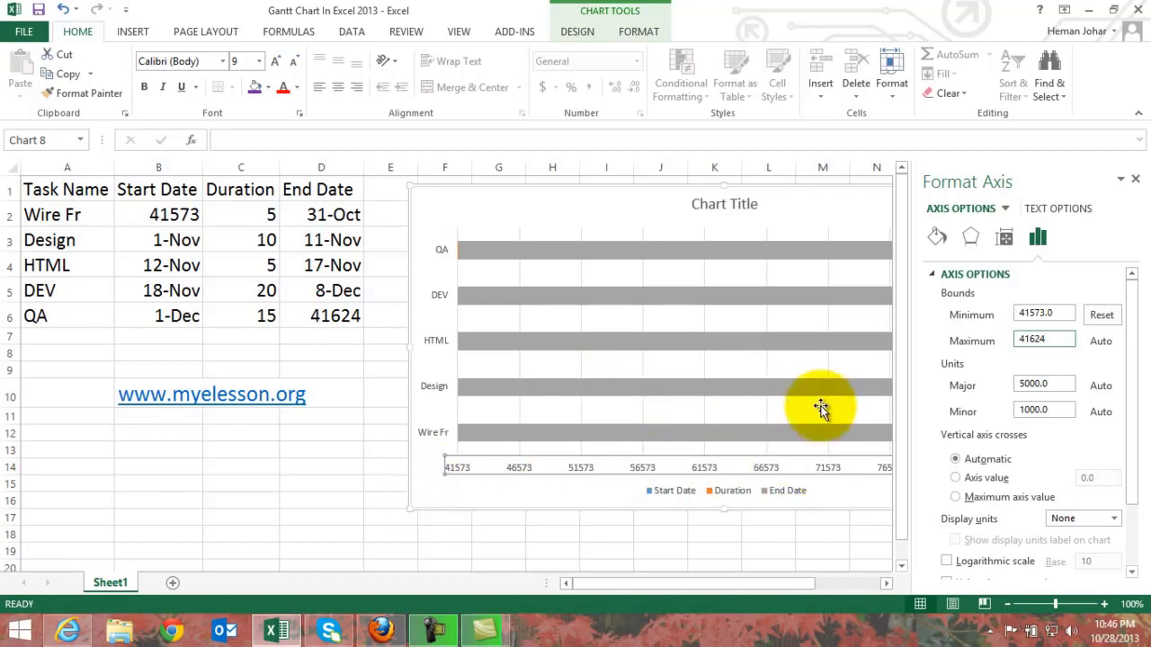
left_click(775, 534)
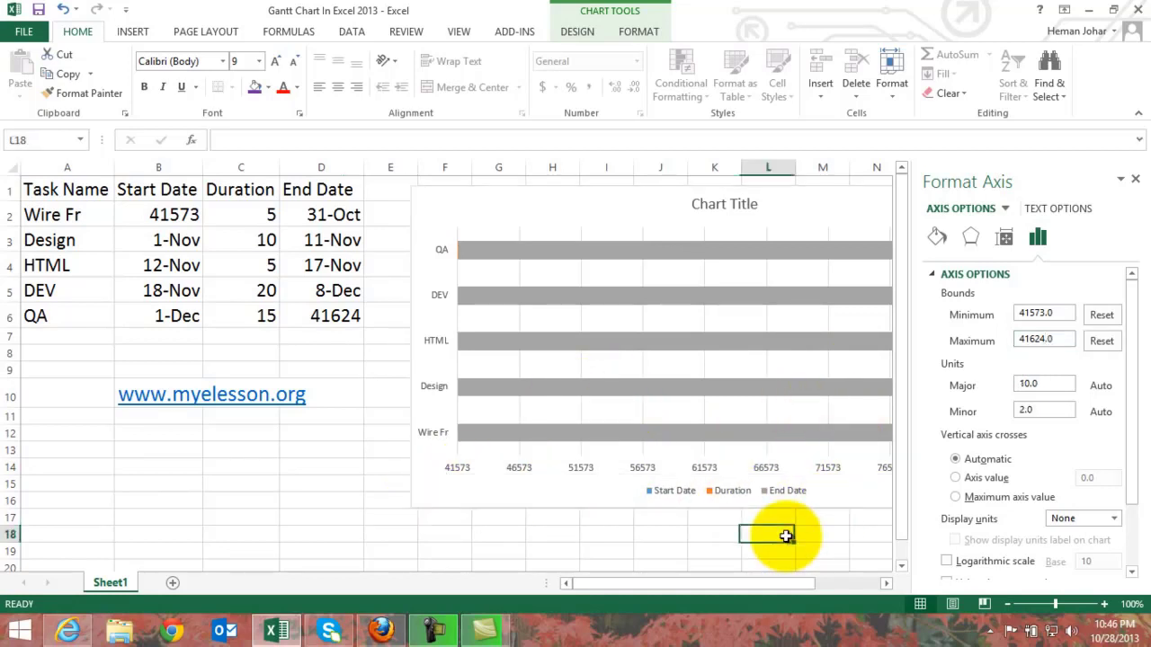
left_click(1135, 178)
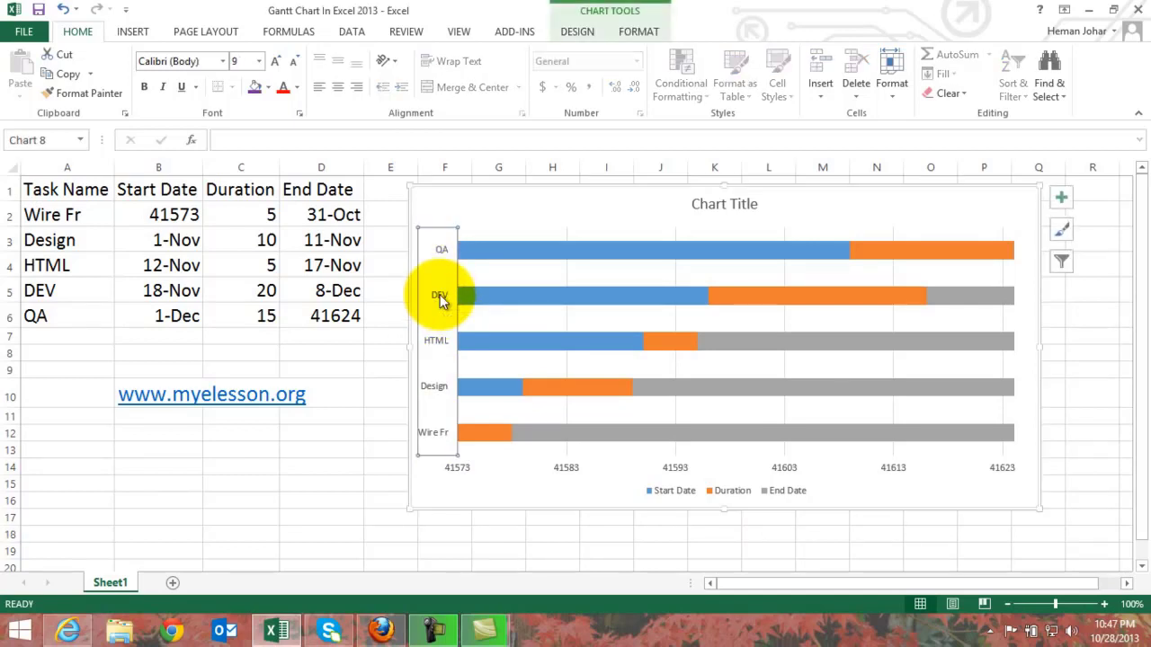
Format the task-name axis so the horizontal axis crosses at maximum category and the categories run in reverse order.
right_click(440, 294)
left_click(495, 501)
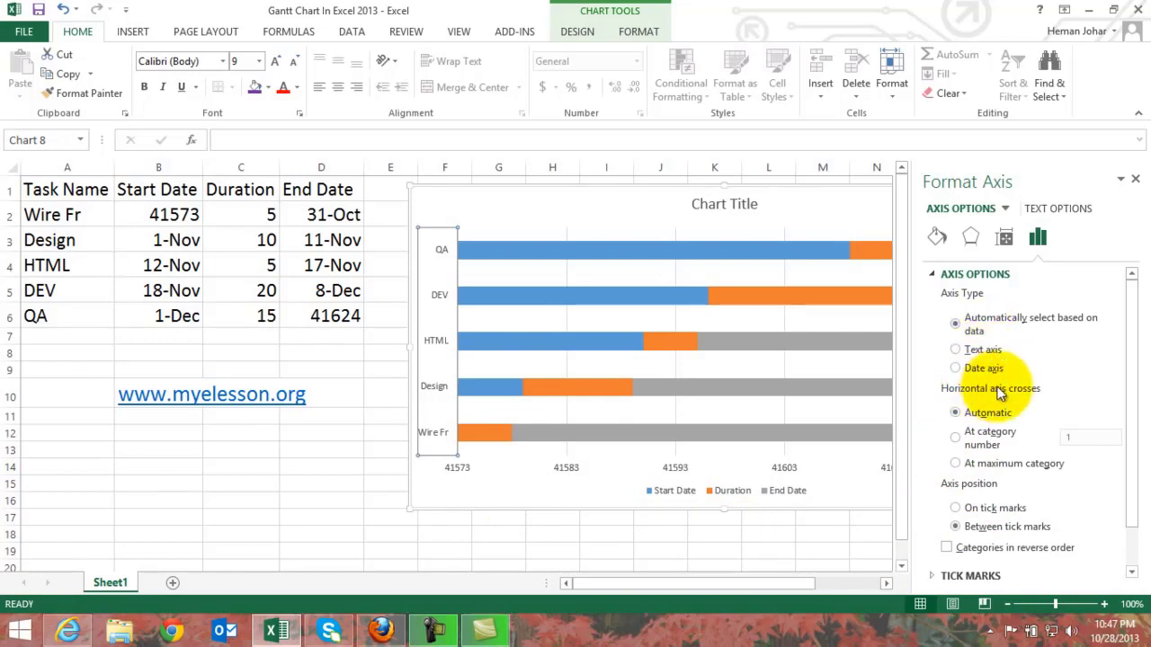
left_click(956, 464)
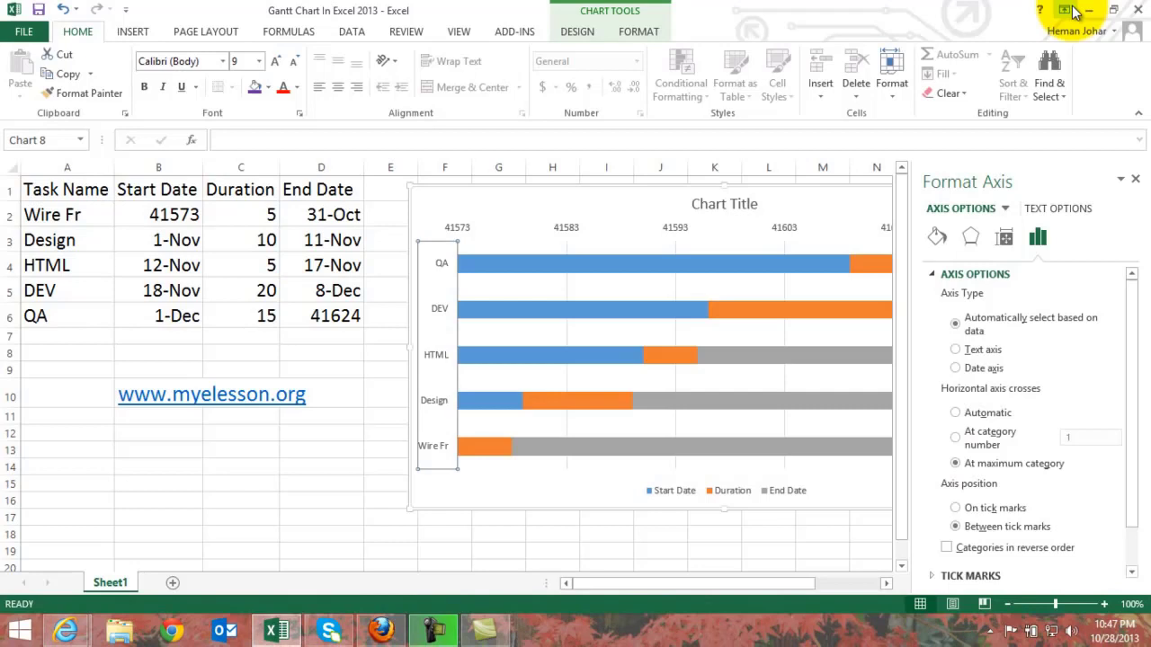
left_click(949, 548)
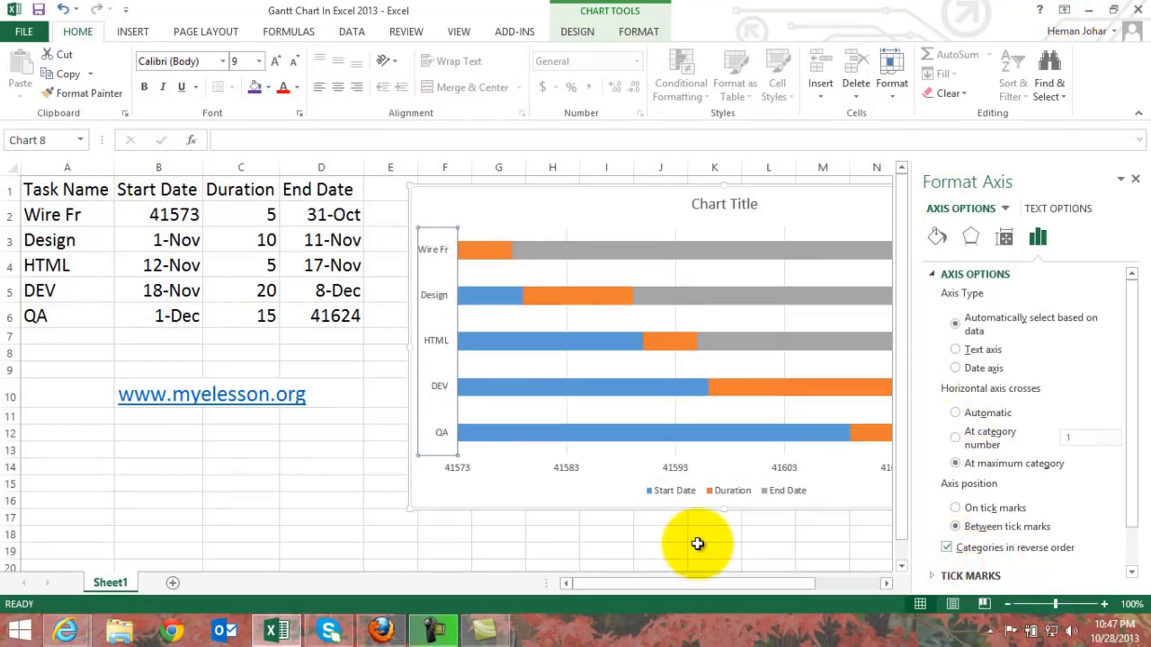
left_click(615, 548)
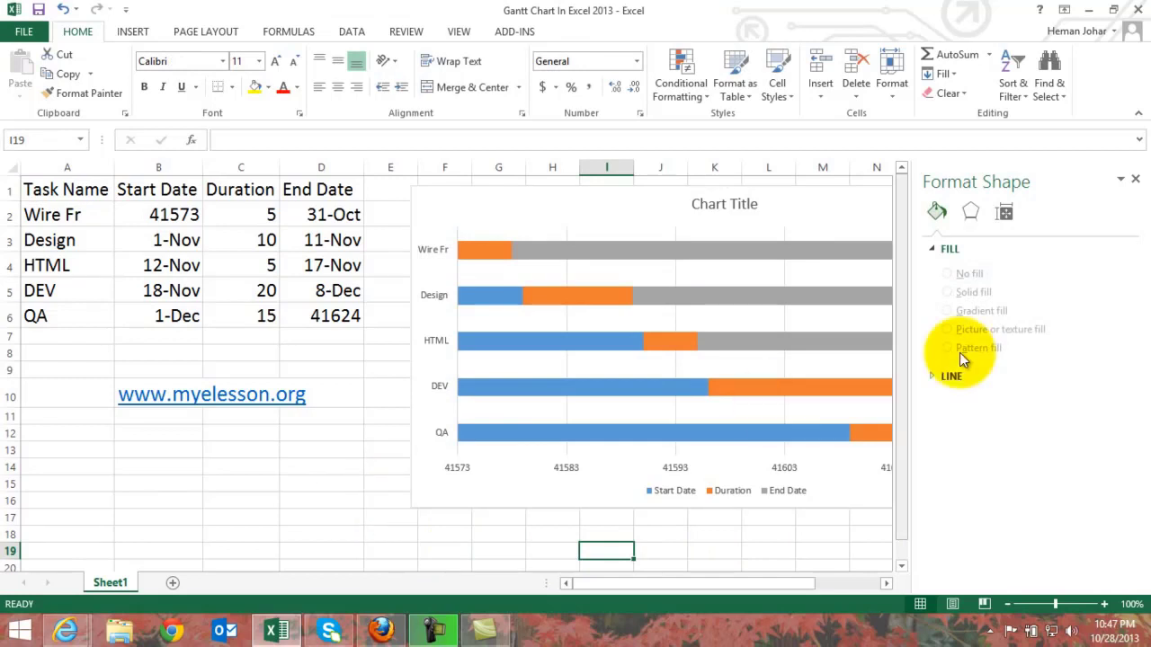
left_click(1134, 179)
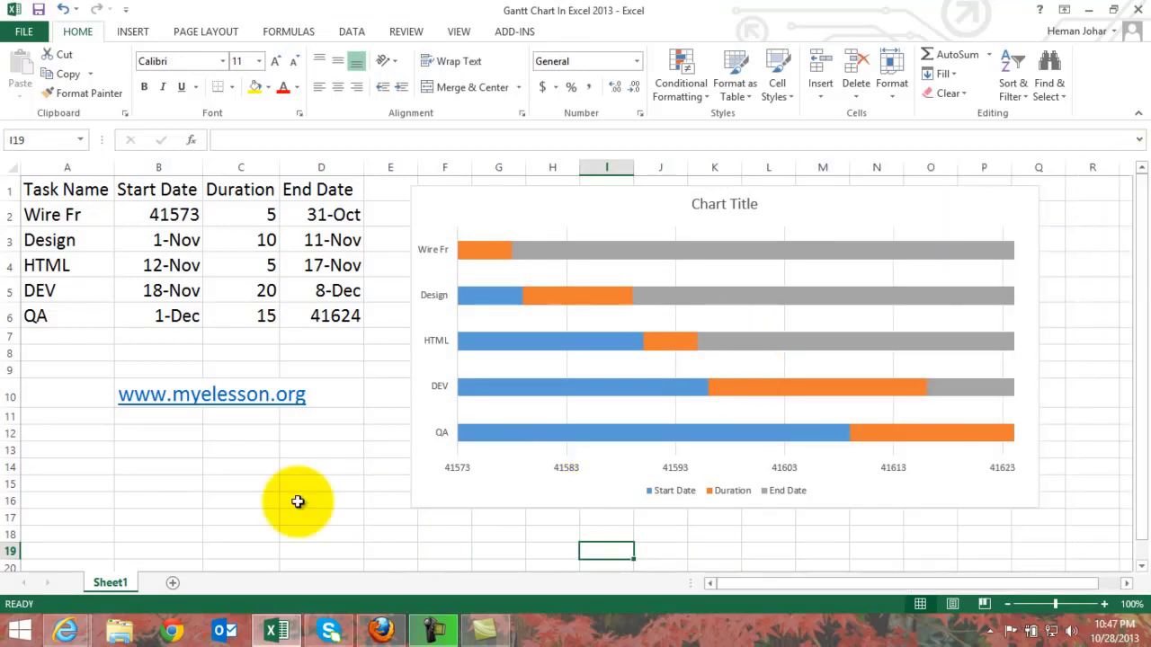
Change the number format of the first start date (B2) and last end date (D6) to the Date type 14-Mar.
left_click(166, 214)
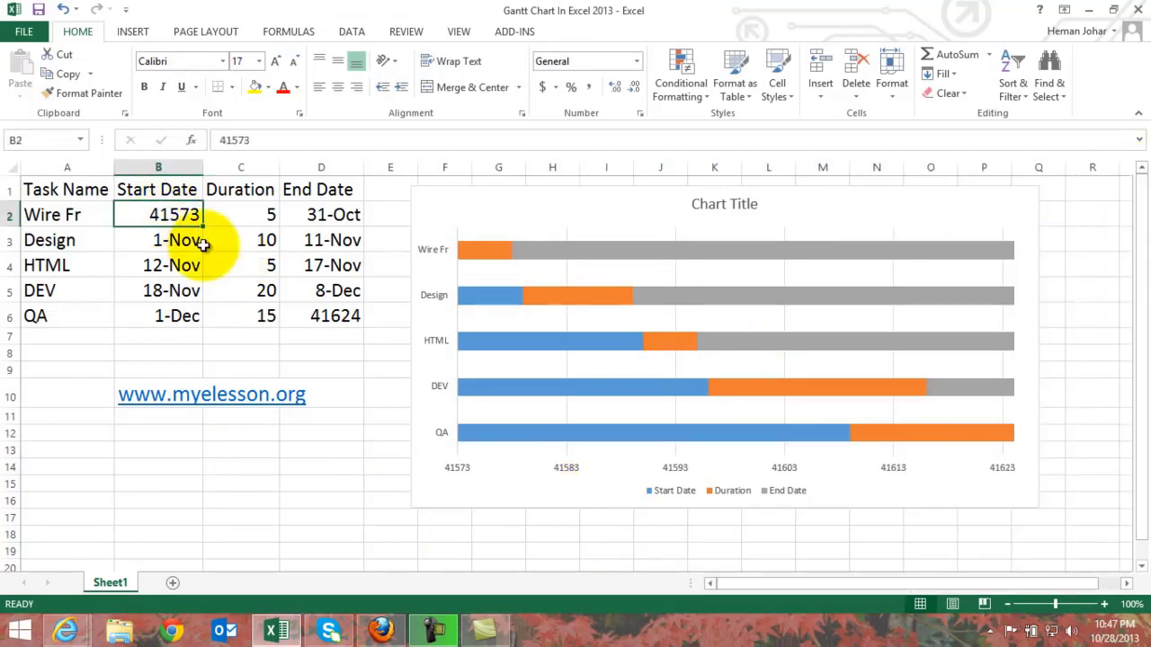
left_click(335, 317, "ctrl")
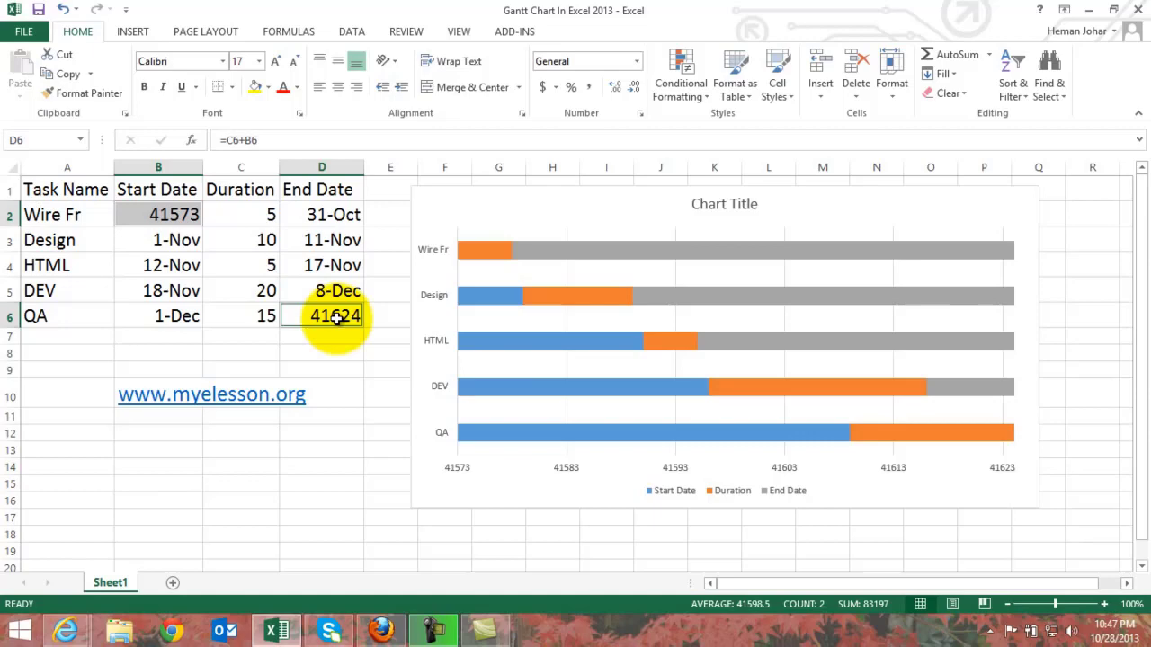
right_click(336, 320)
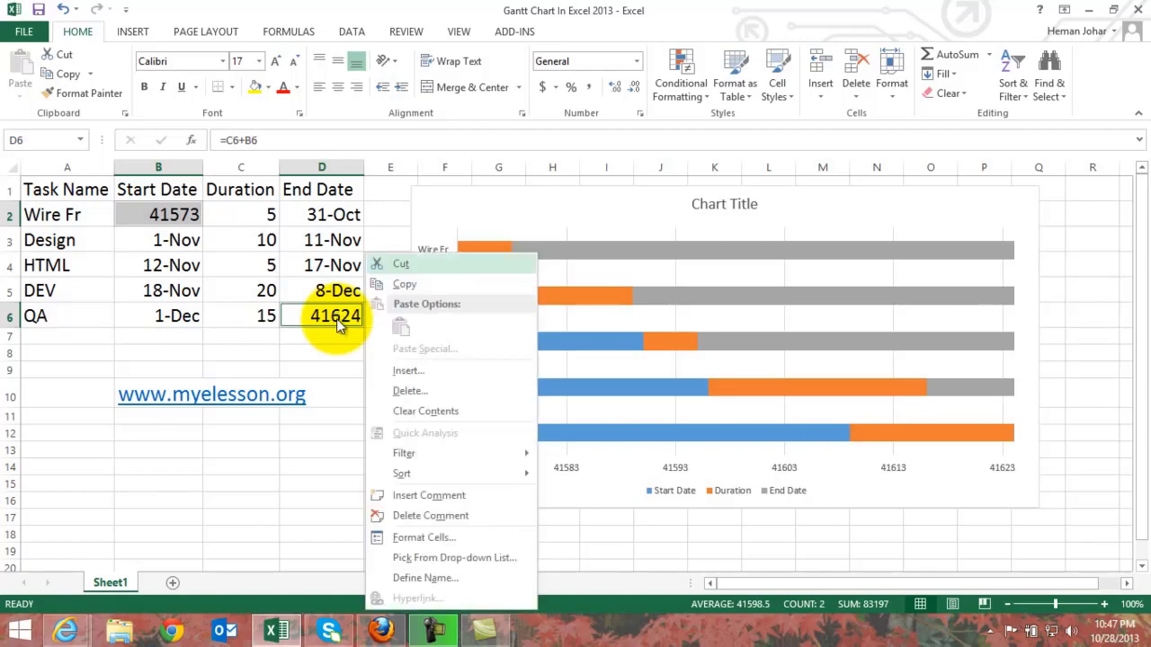
left_click(413, 539)
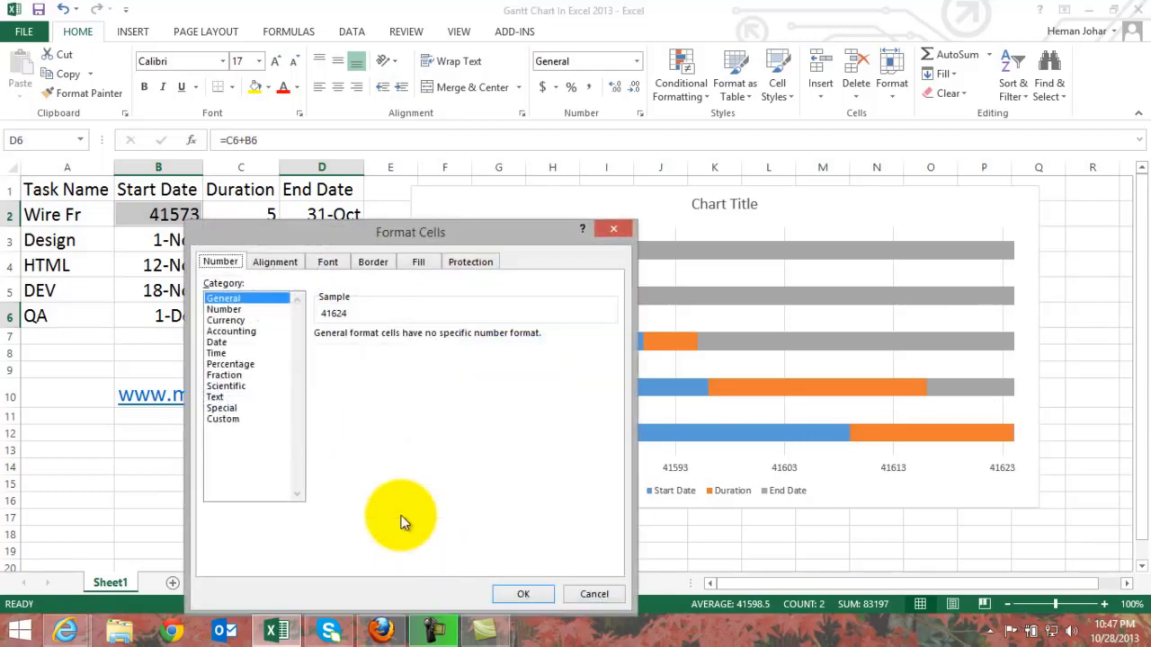
left_click(218, 345)
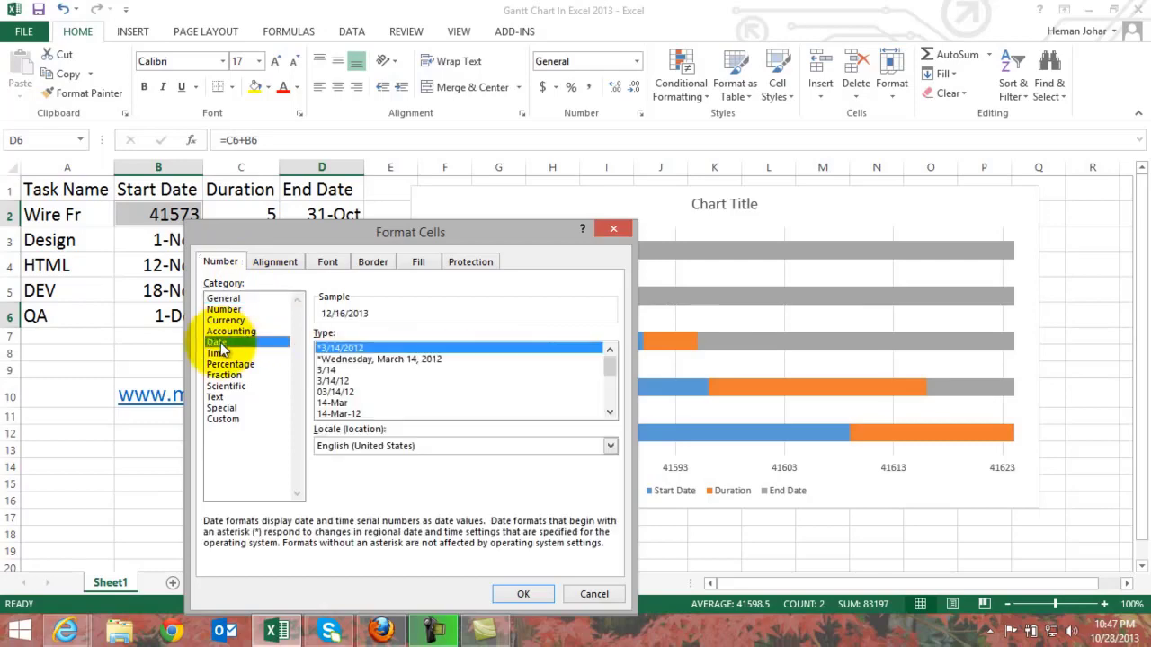
left_click(334, 404)
left_click(517, 594)
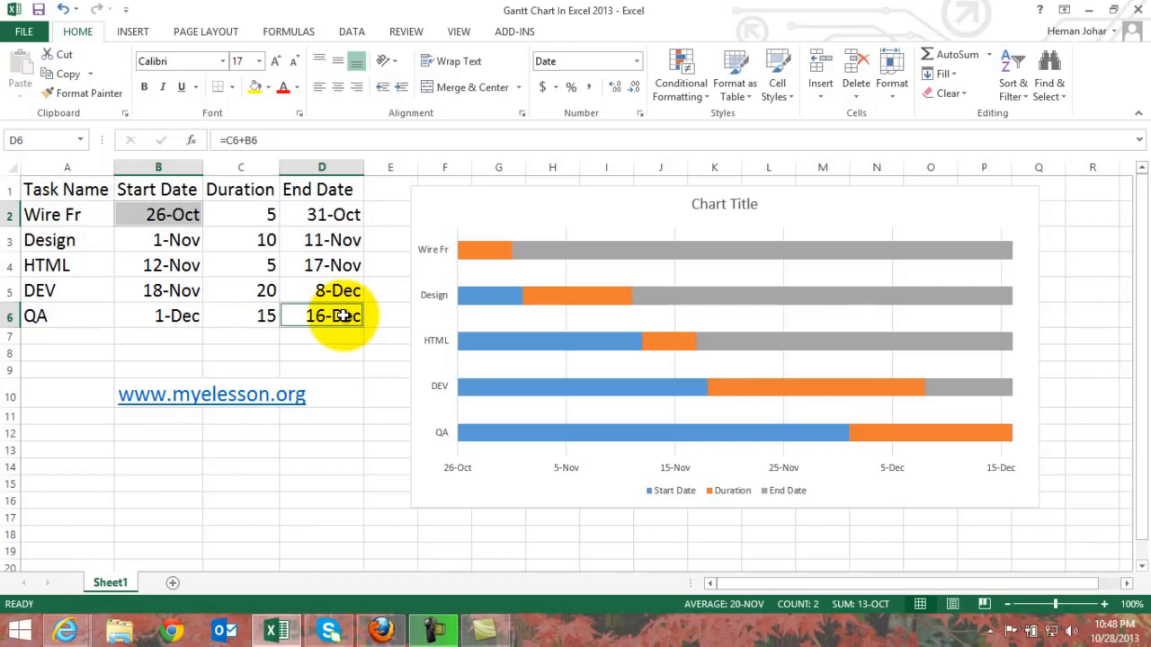
left_click(335, 469)
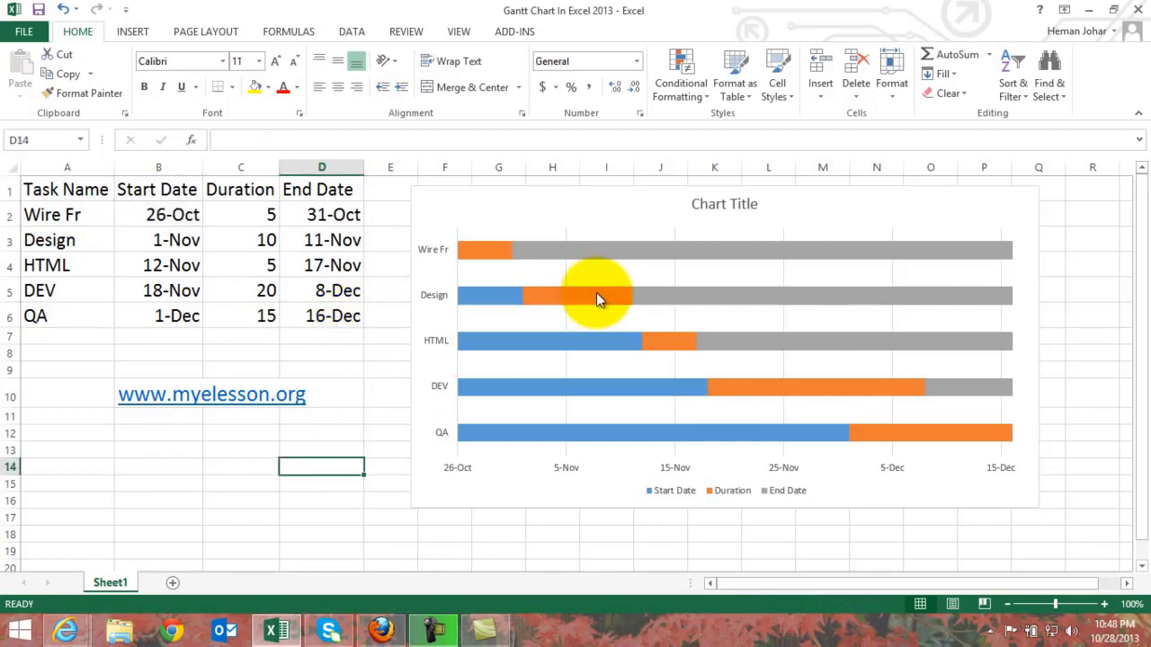
Examine which table columns the chart's Start Date, Duration and End Date bar segments represent.
left_click(480, 297)
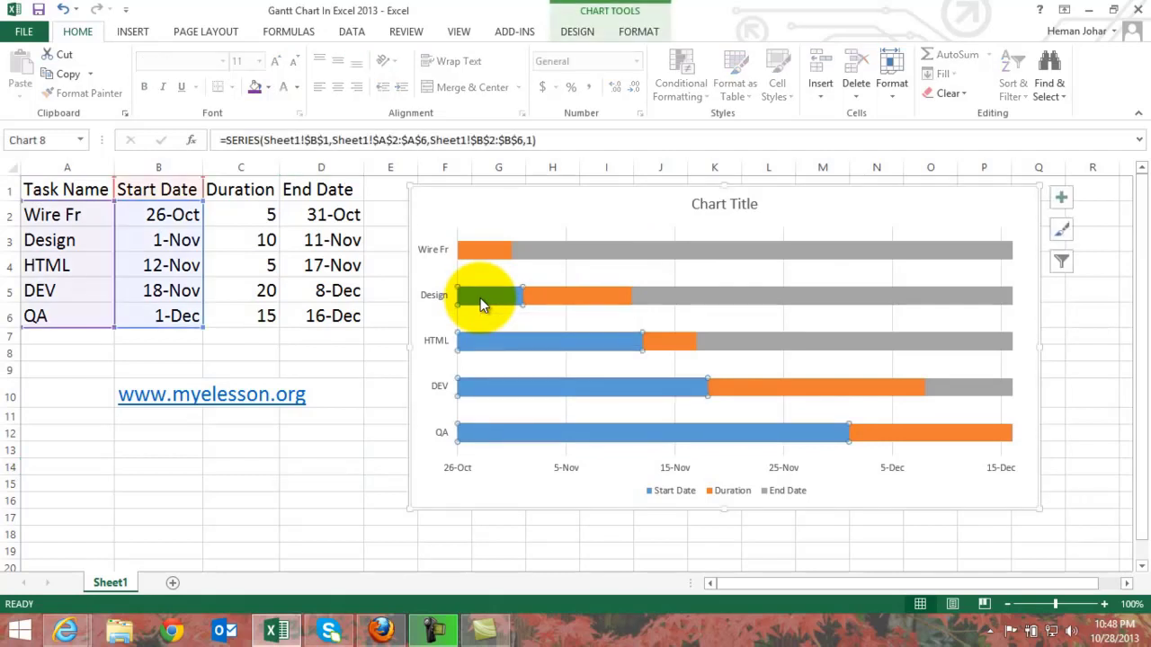
left_click(728, 248)
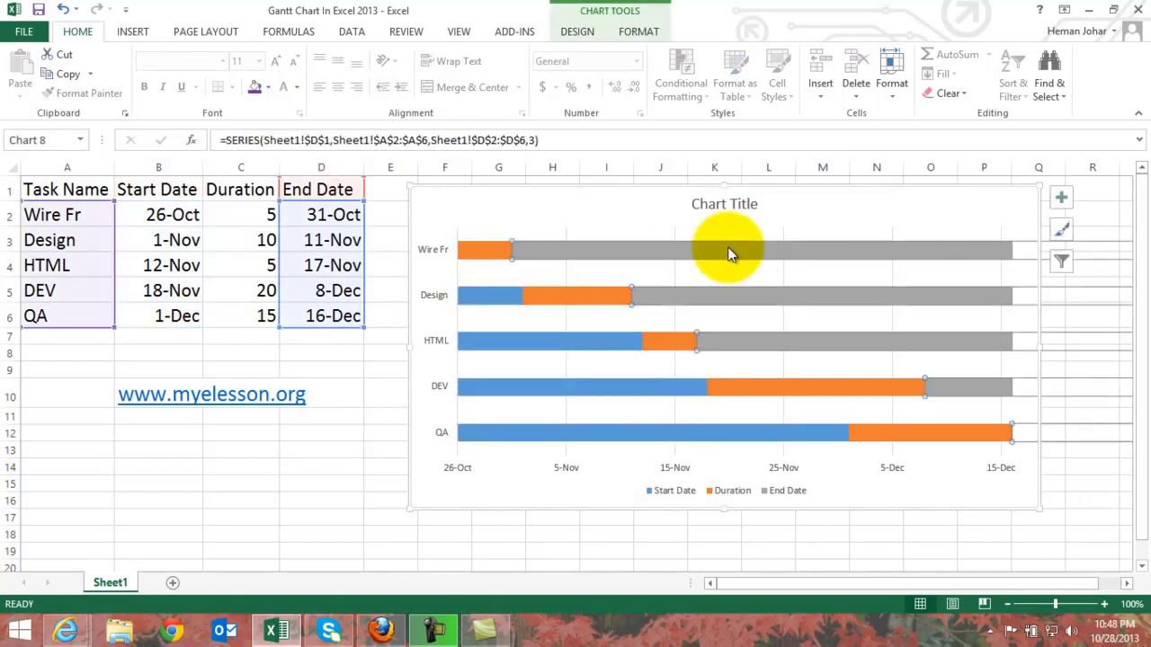
double_click(499, 303)
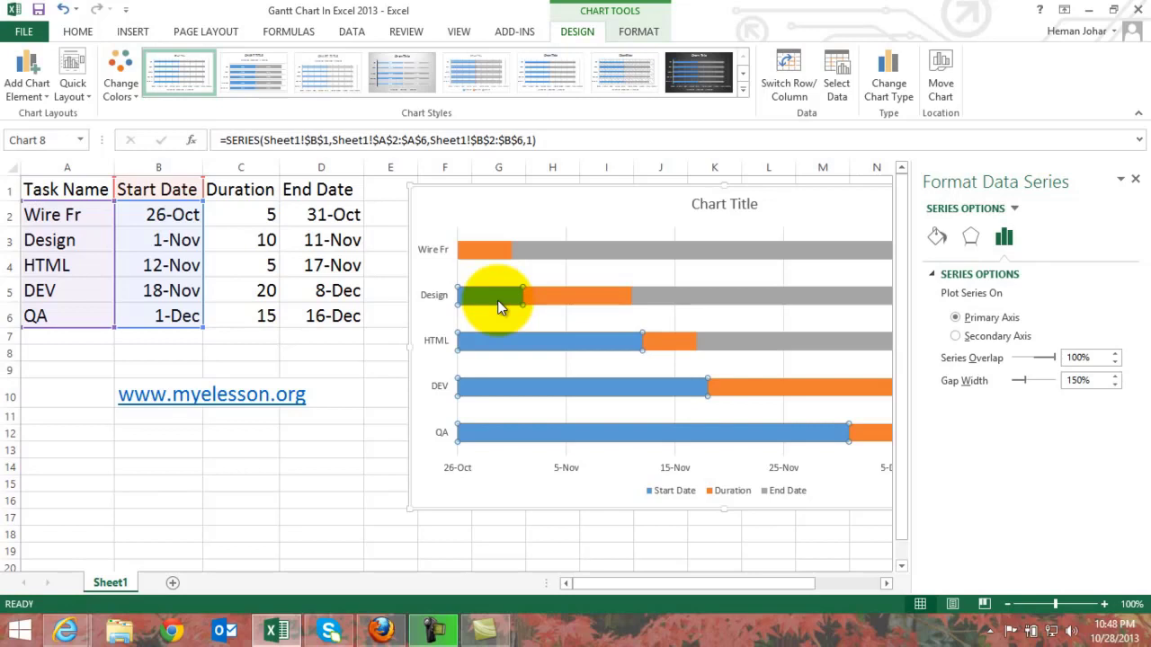
left_click(574, 251)
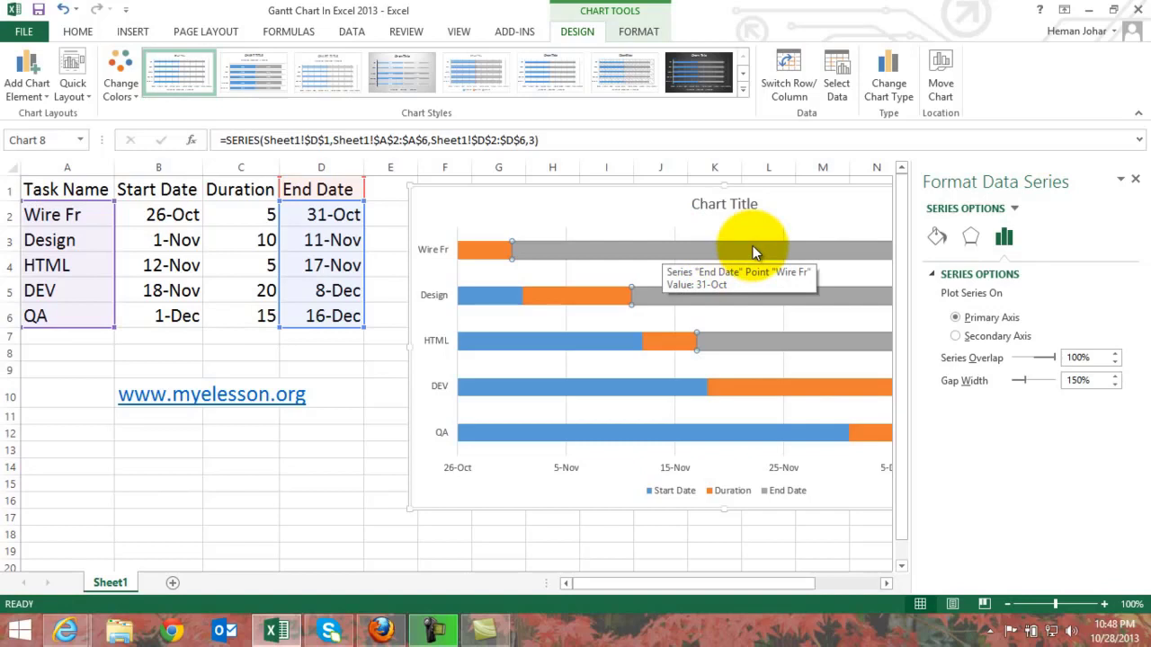
left_click(481, 252)
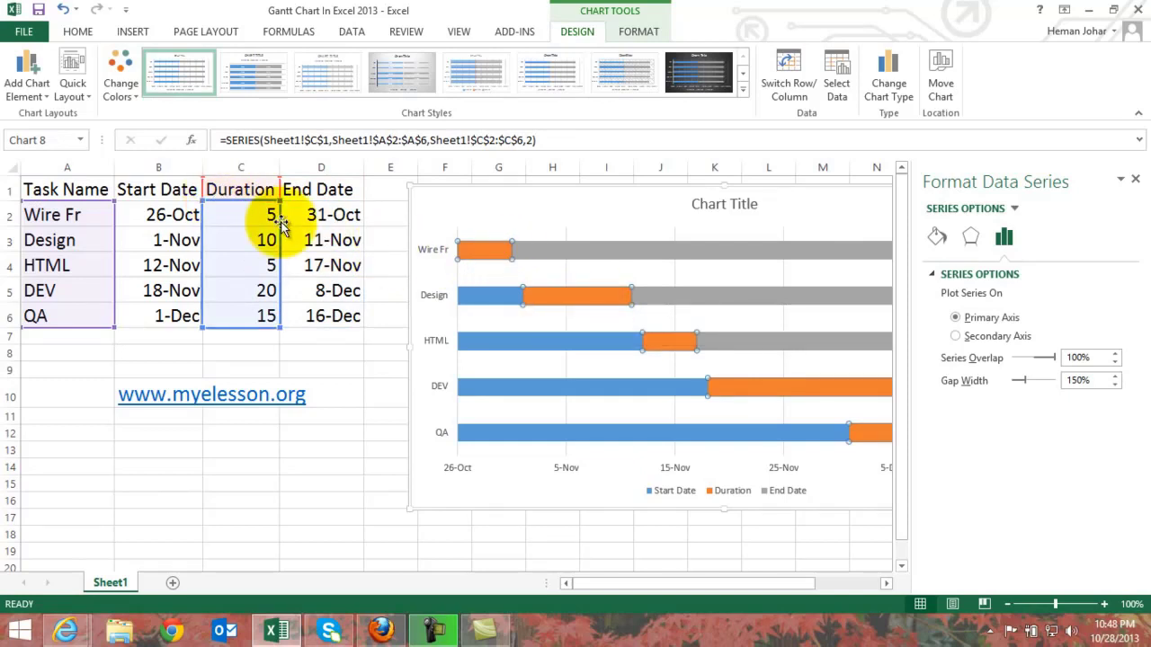
left_click(537, 252)
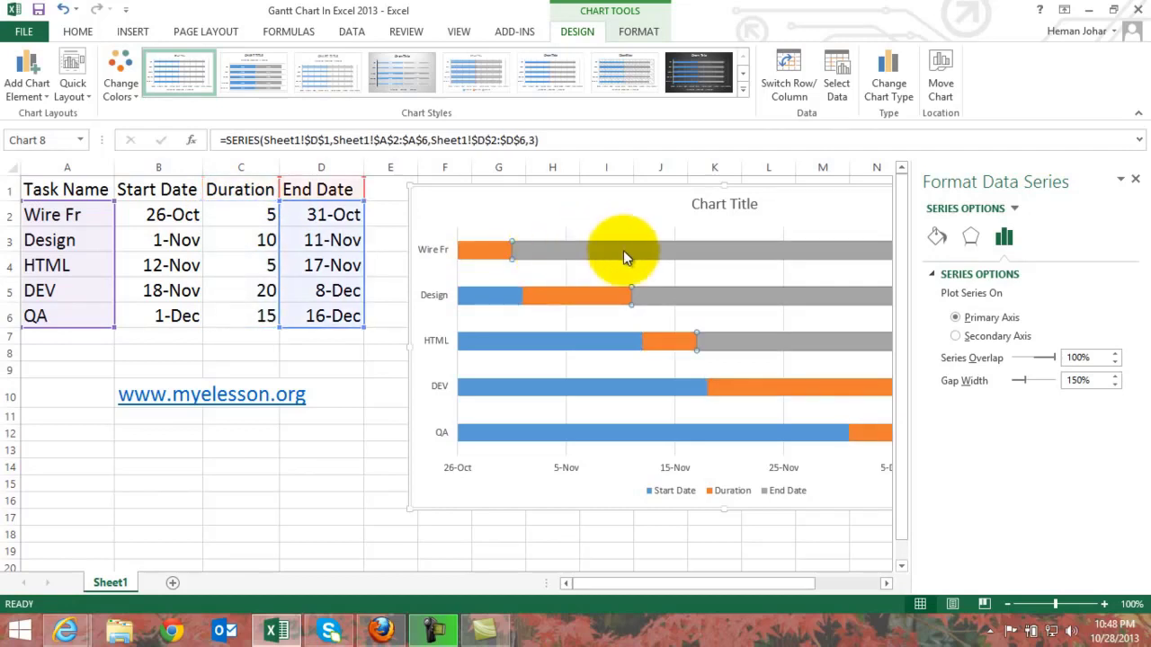
left_click(693, 255)
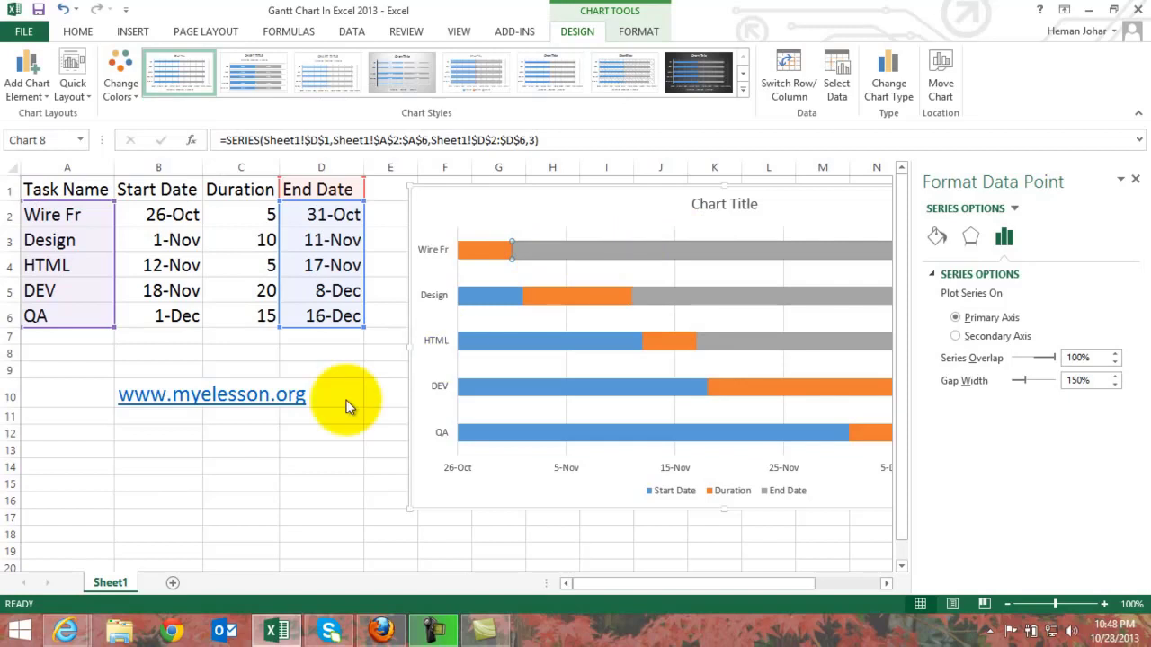
left_click(334, 466)
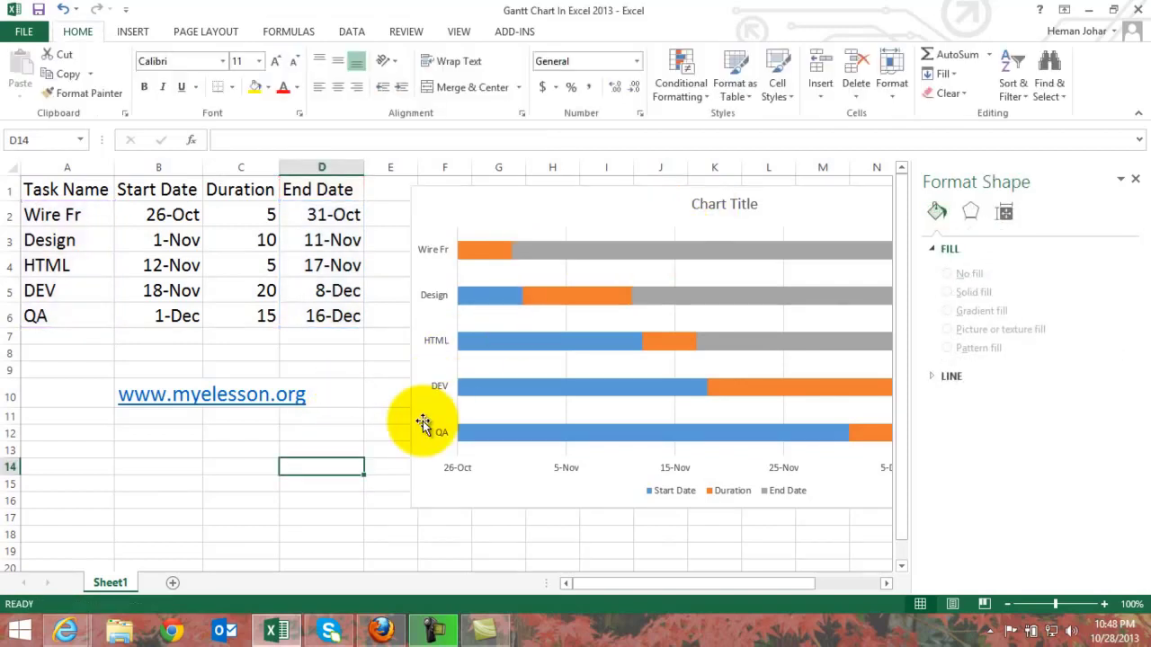
Set the fill of the chart's End Date series to No fill.
left_click(690, 252)
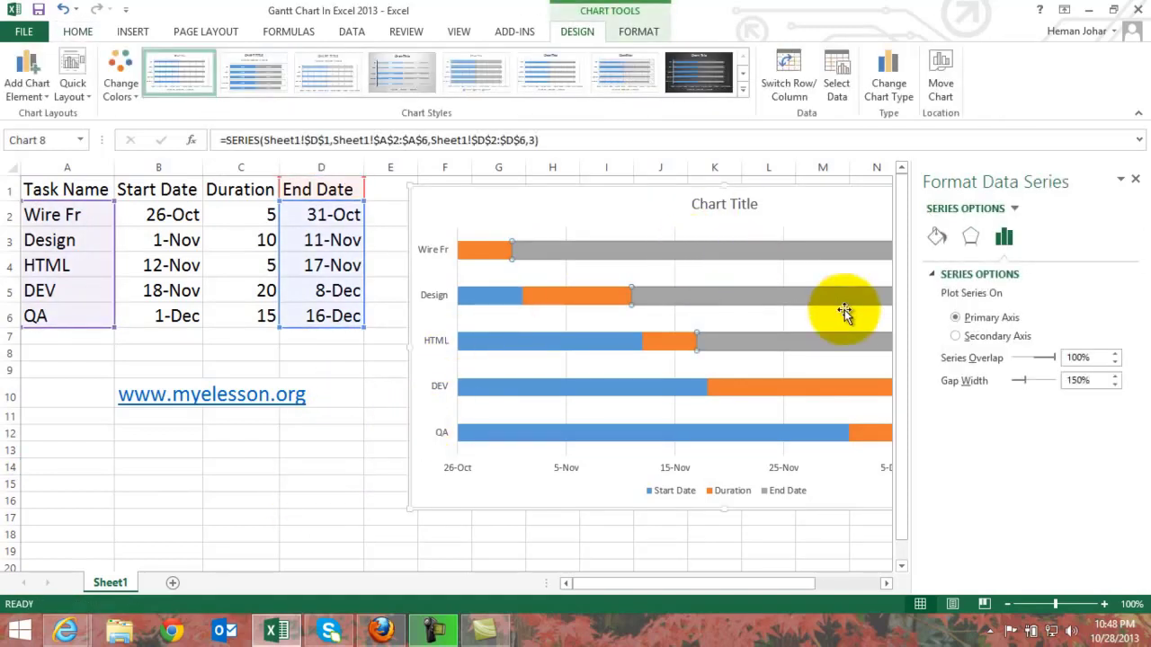
left_click(937, 235)
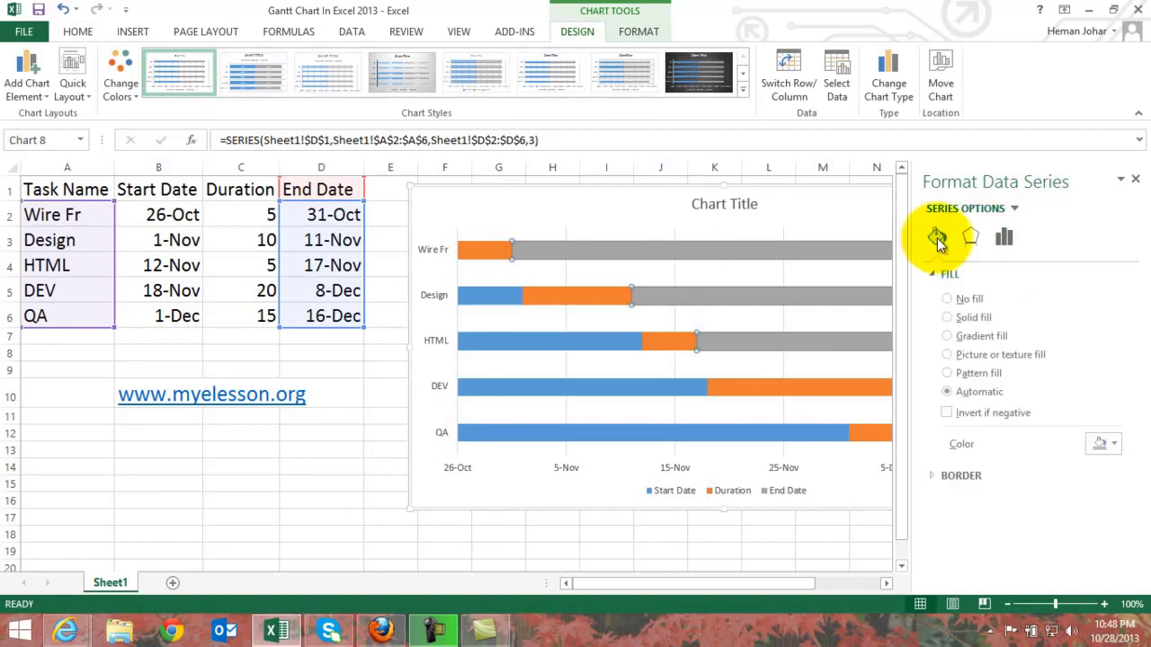
left_click(948, 300)
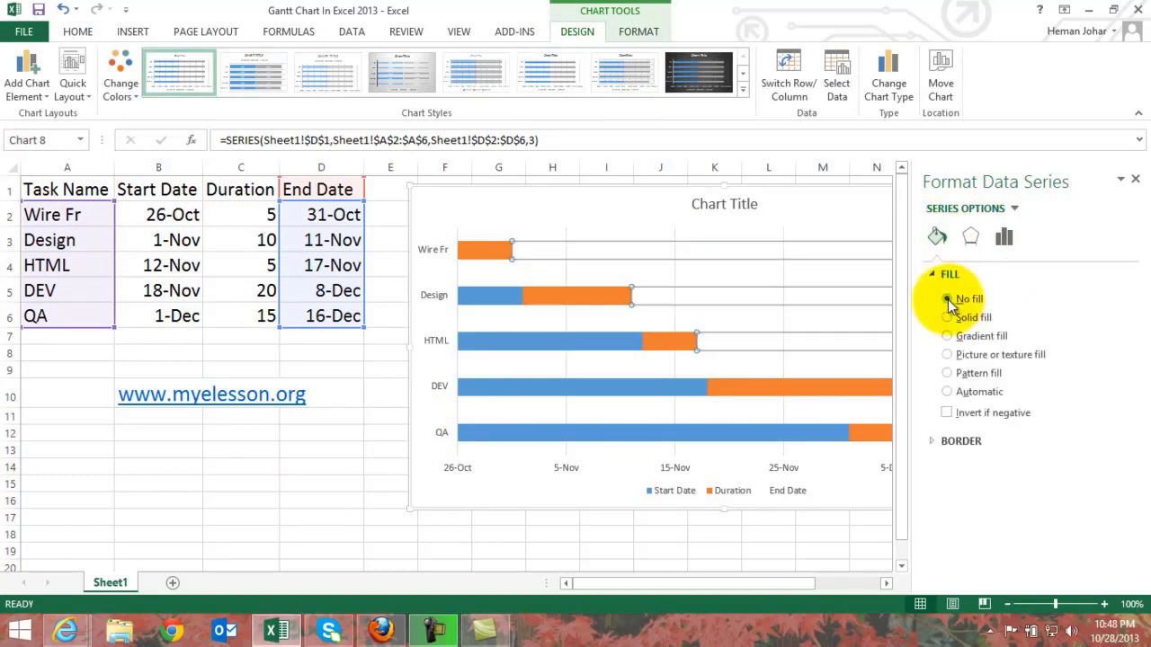
left_click(579, 550)
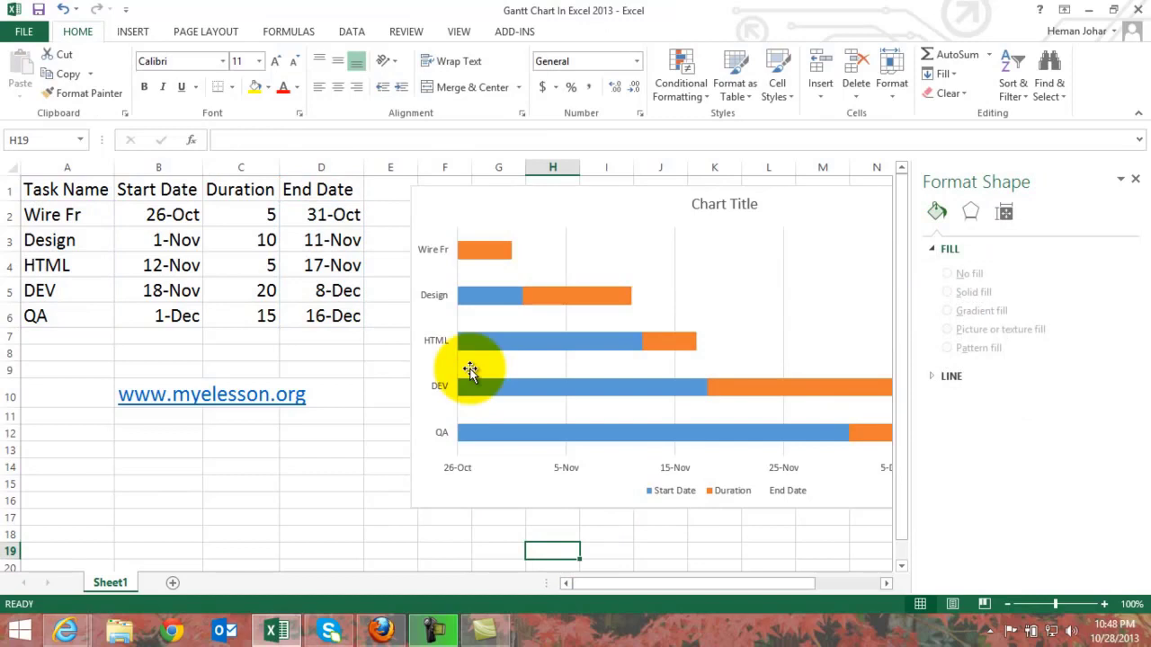
Set the fill of the chart's Start Date series to No fill and close the series formatting options.
left_click(484, 297)
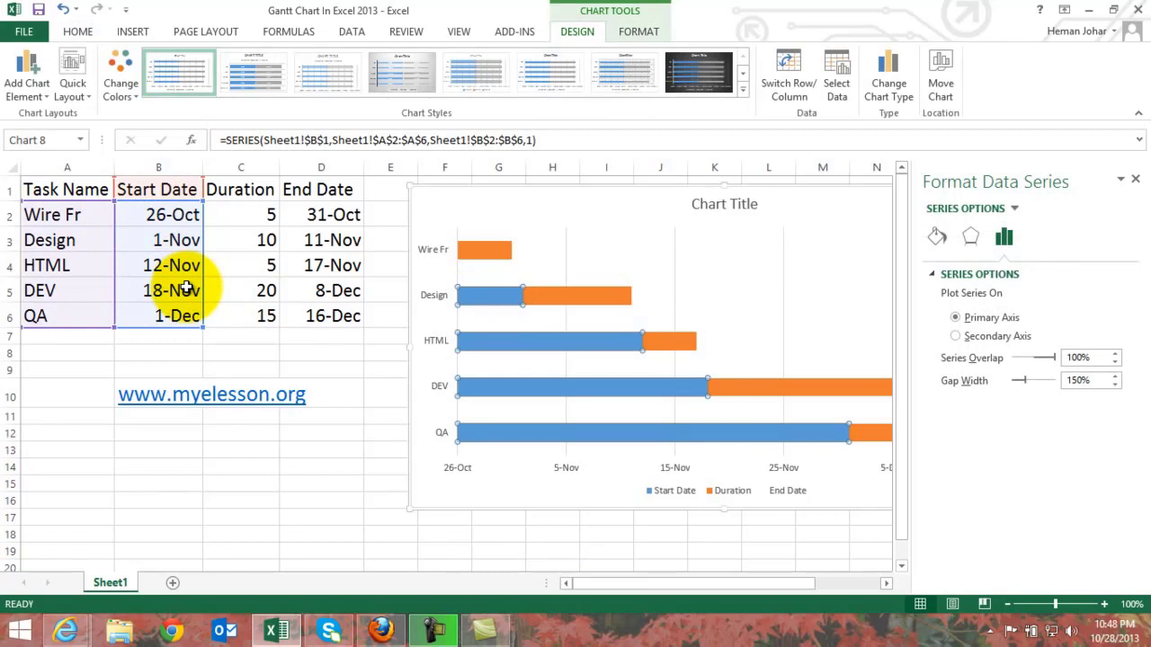
left_click(948, 241)
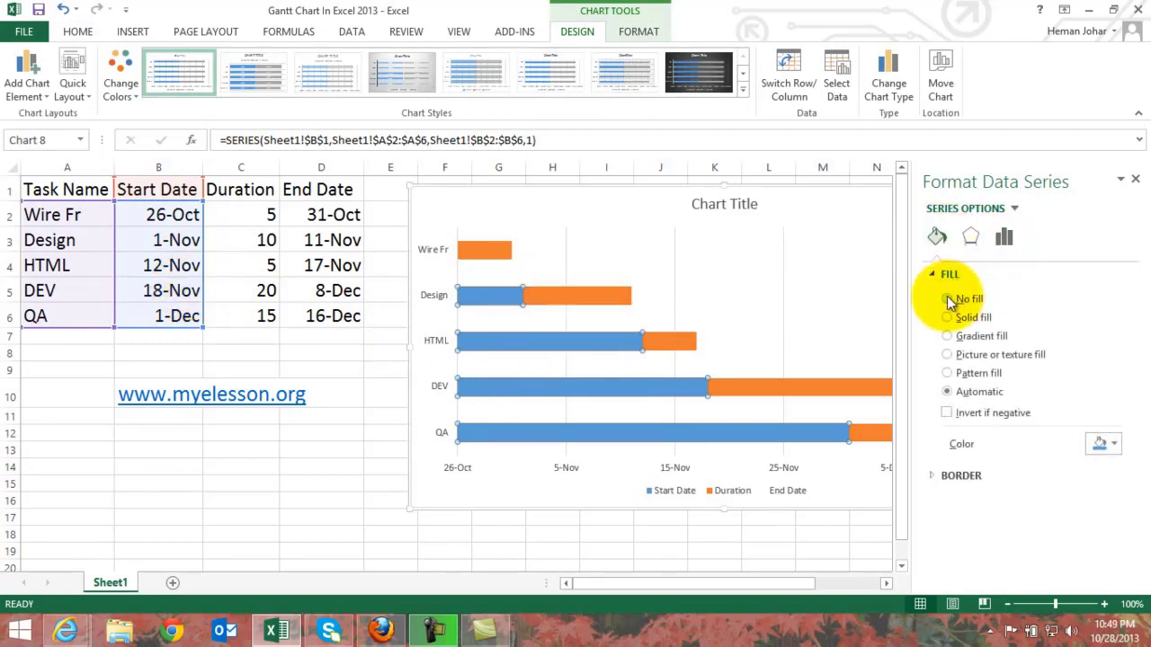
left_click(949, 299)
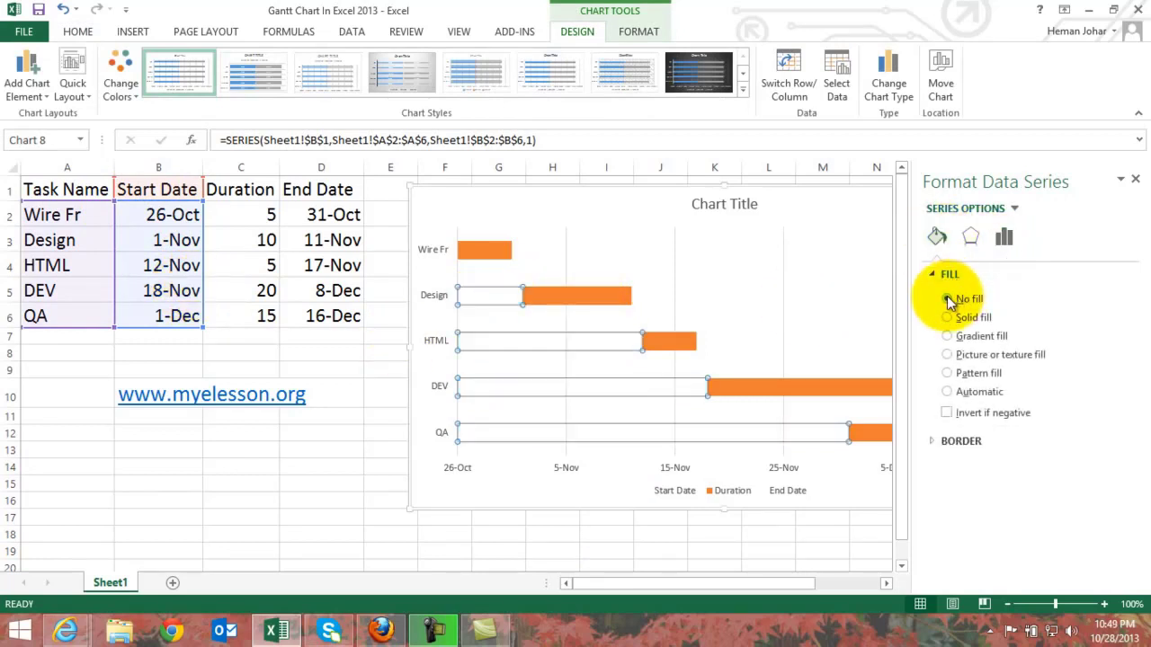
left_click(1136, 183)
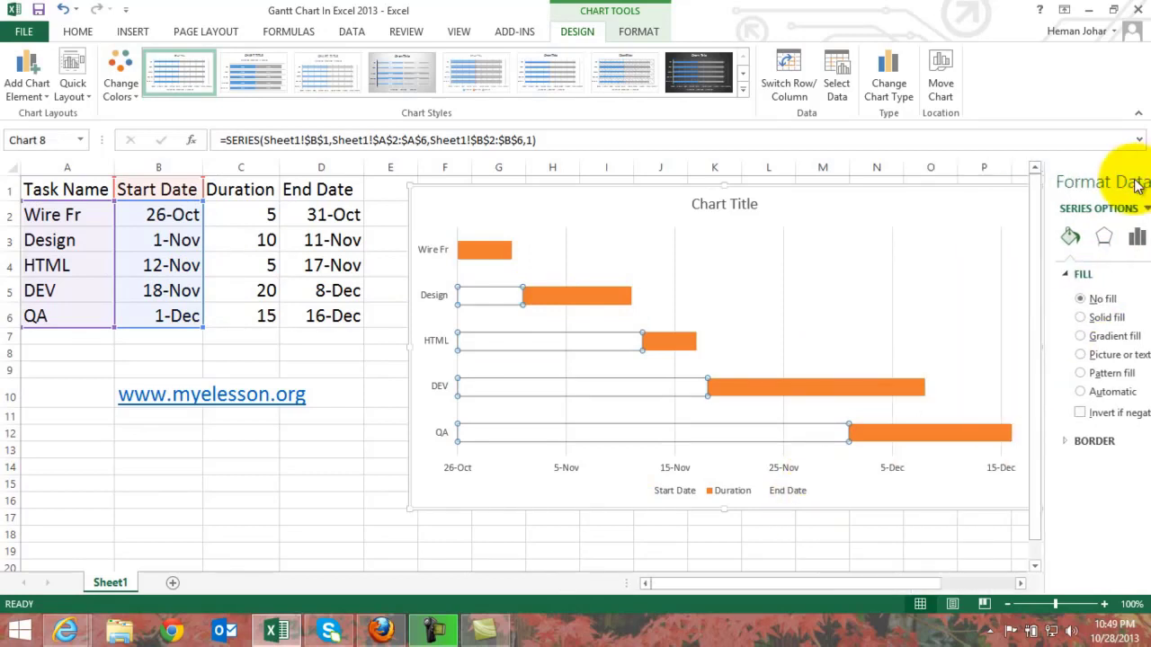
left_click(321, 515)
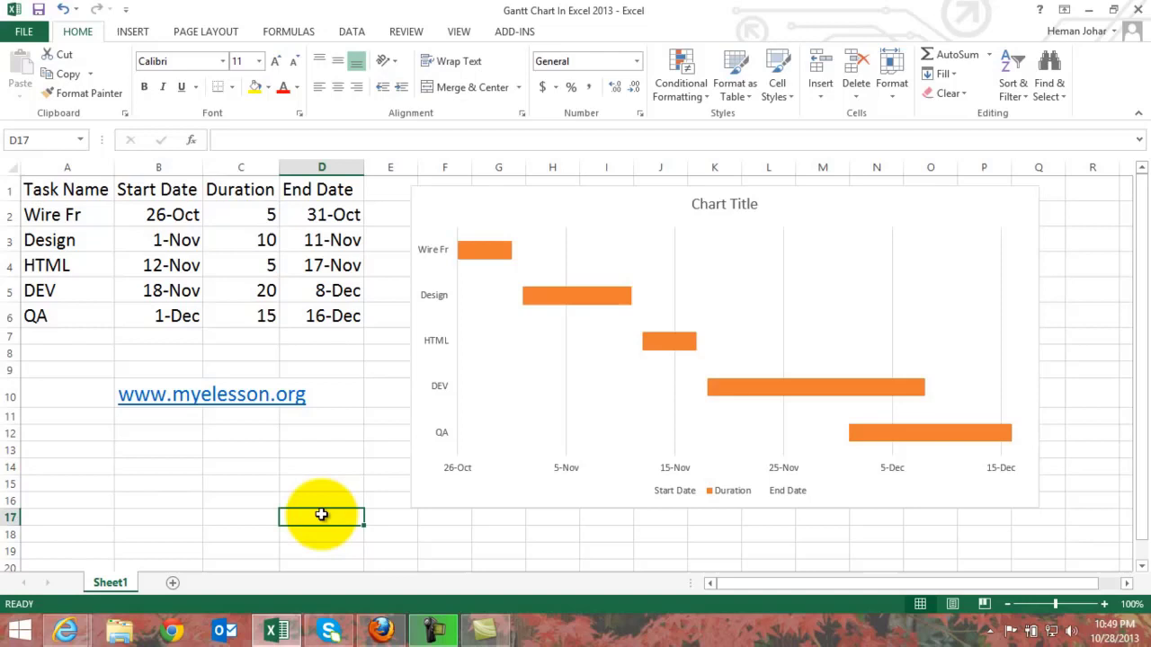
Select only the Wire Fr bar of the Duration series and fill it with the standard red.
left_click(499, 246)
left_click(499, 246)
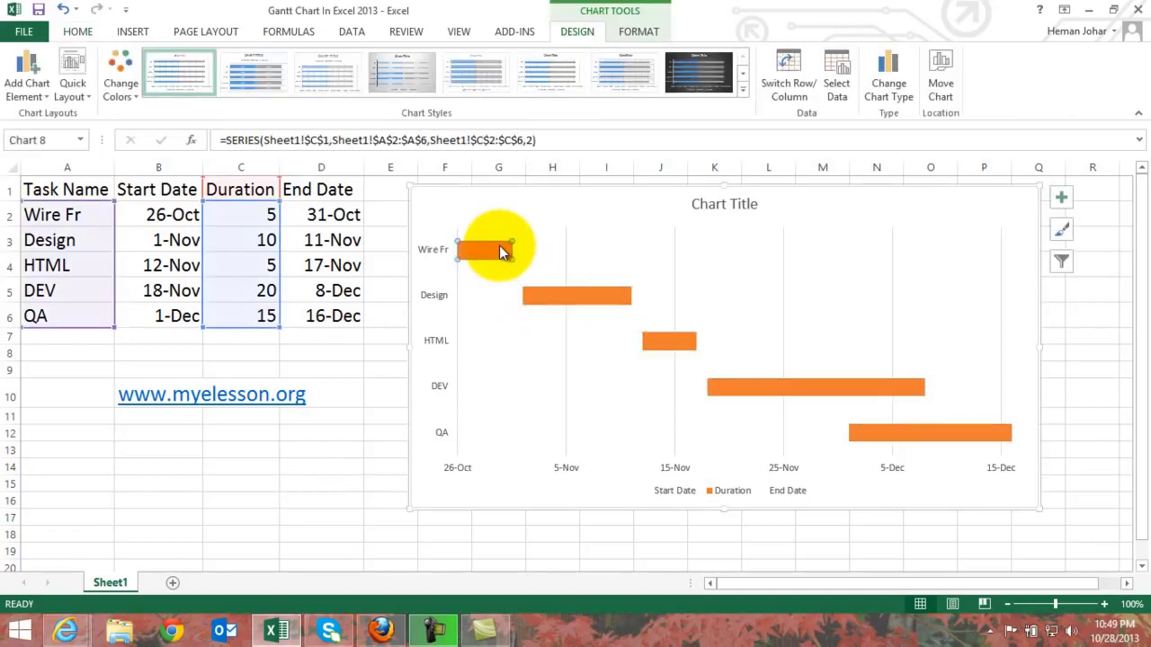
left_click(75, 32)
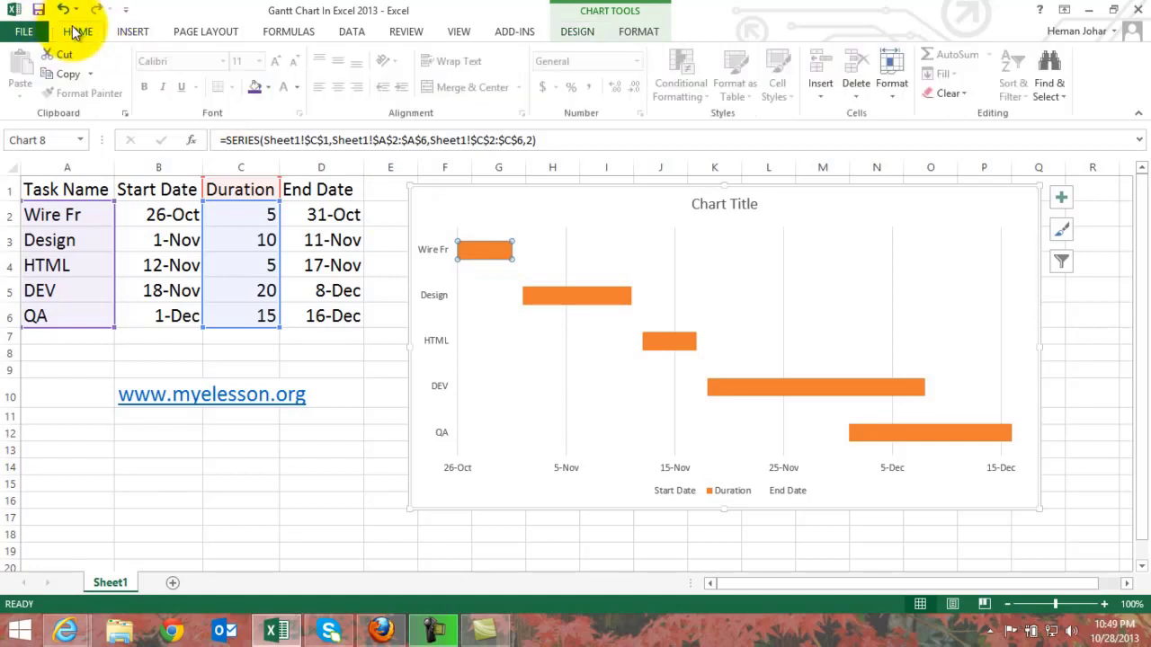
left_click(267, 87)
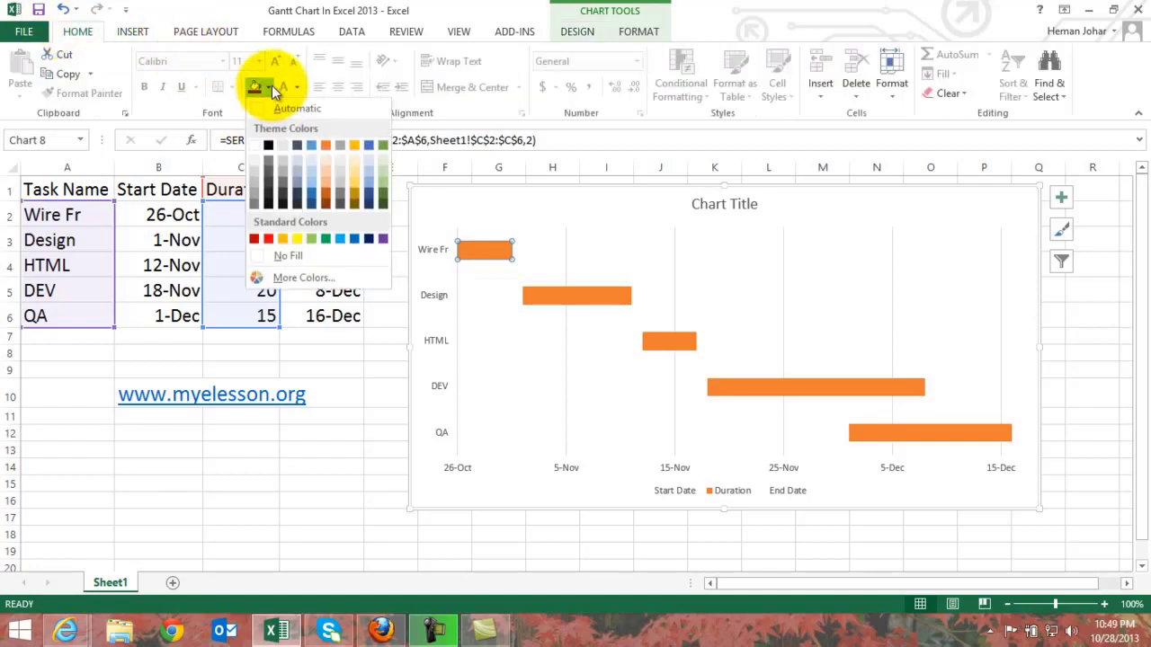
left_click(268, 238)
Fill the Design bar with the theme blue and the HTML bar with the theme gold.
left_click(579, 296)
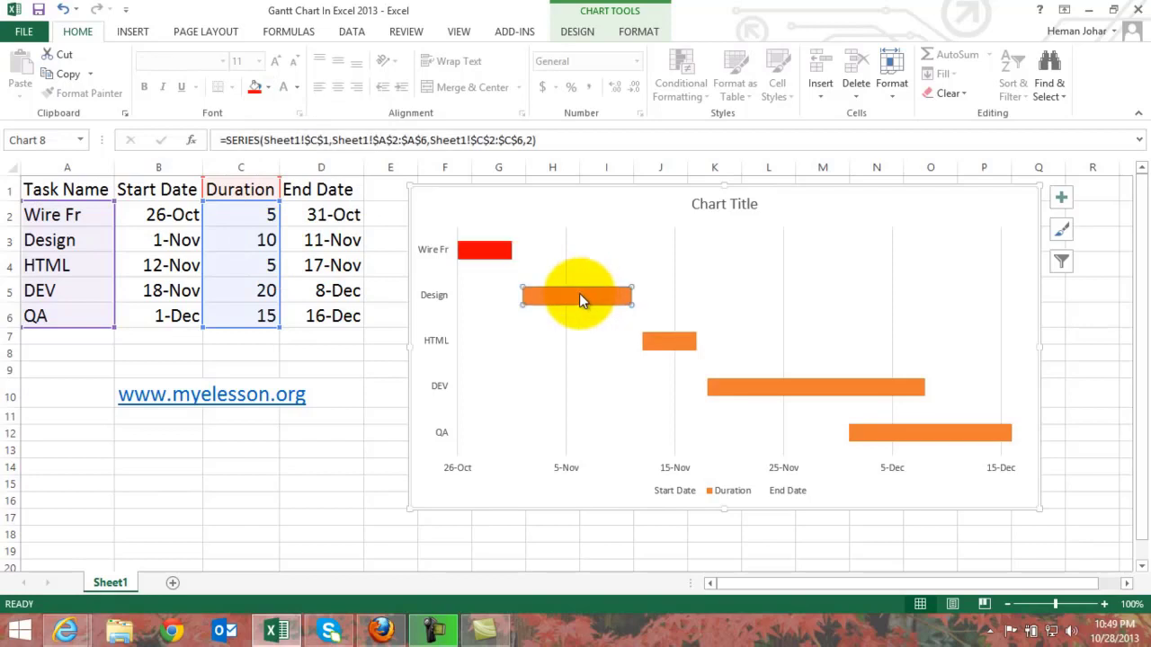
left_click(268, 87)
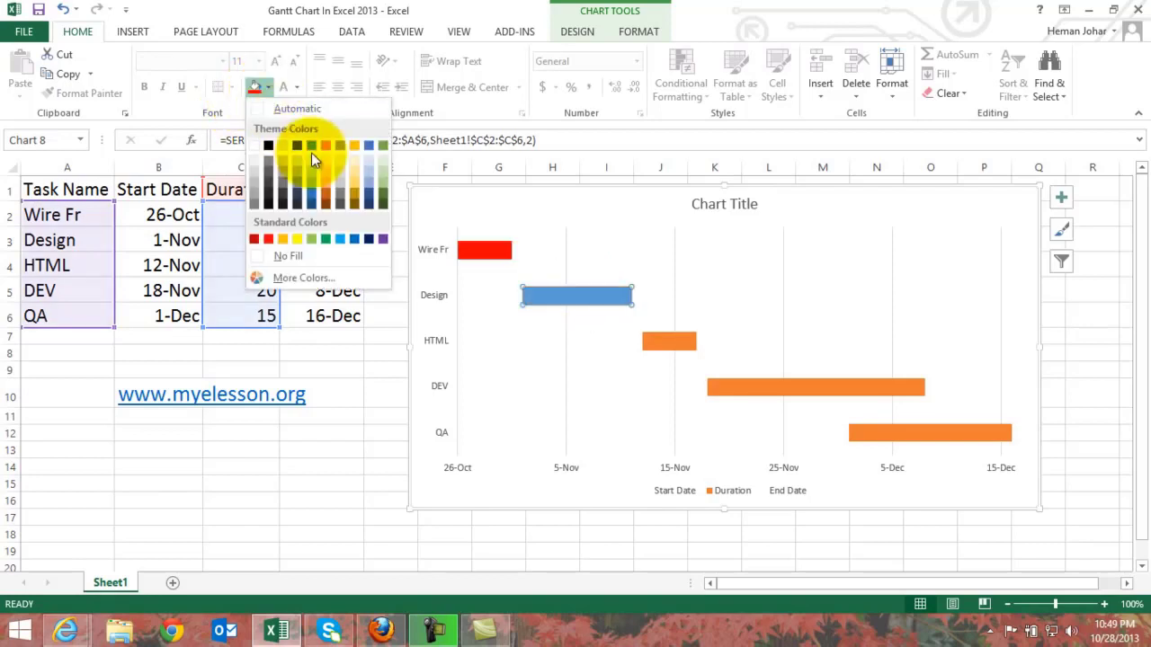
left_click(311, 144)
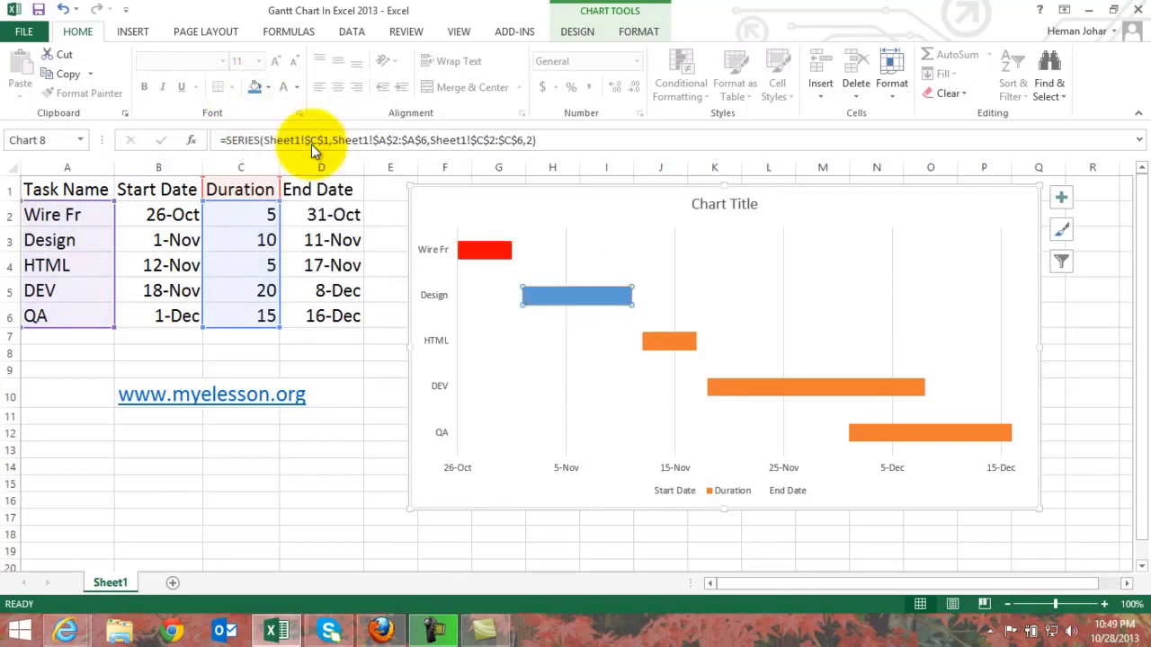
left_click(666, 342)
left_click(268, 88)
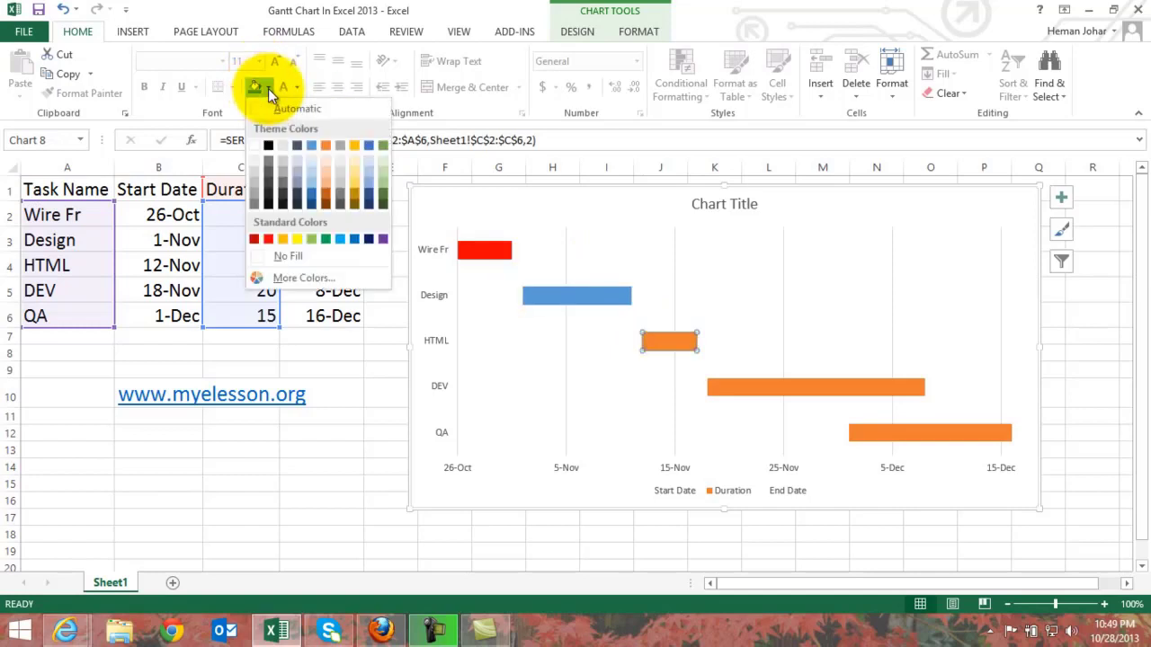
left_click(353, 146)
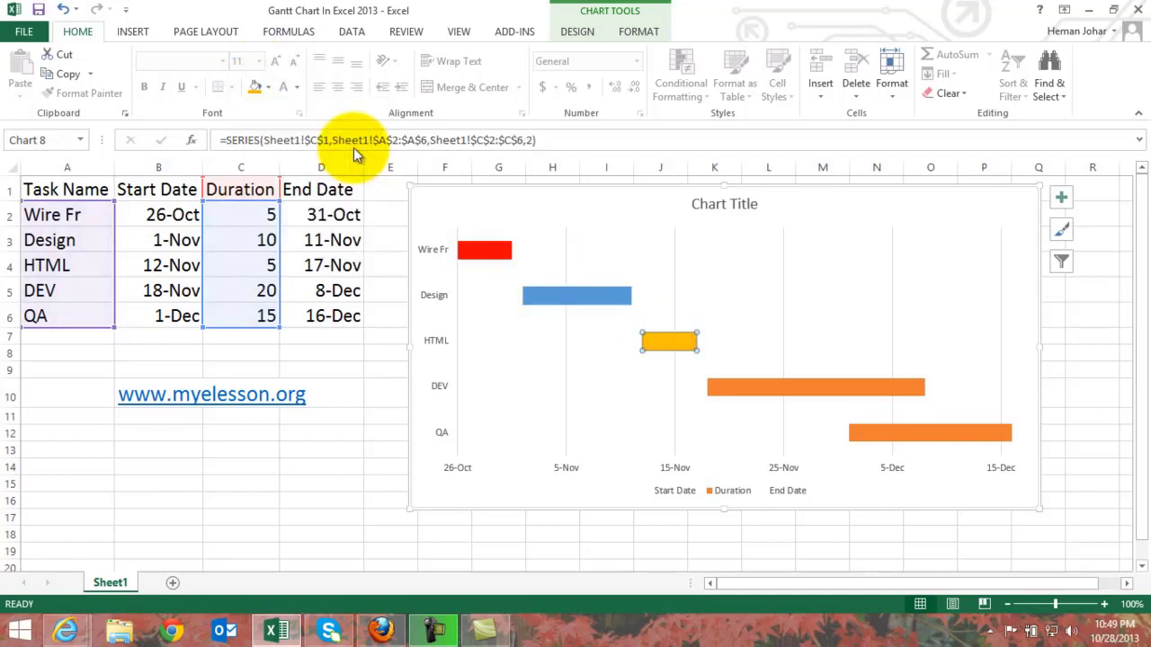
Fill the DEV task bar with the standard light green.
left_click(801, 385)
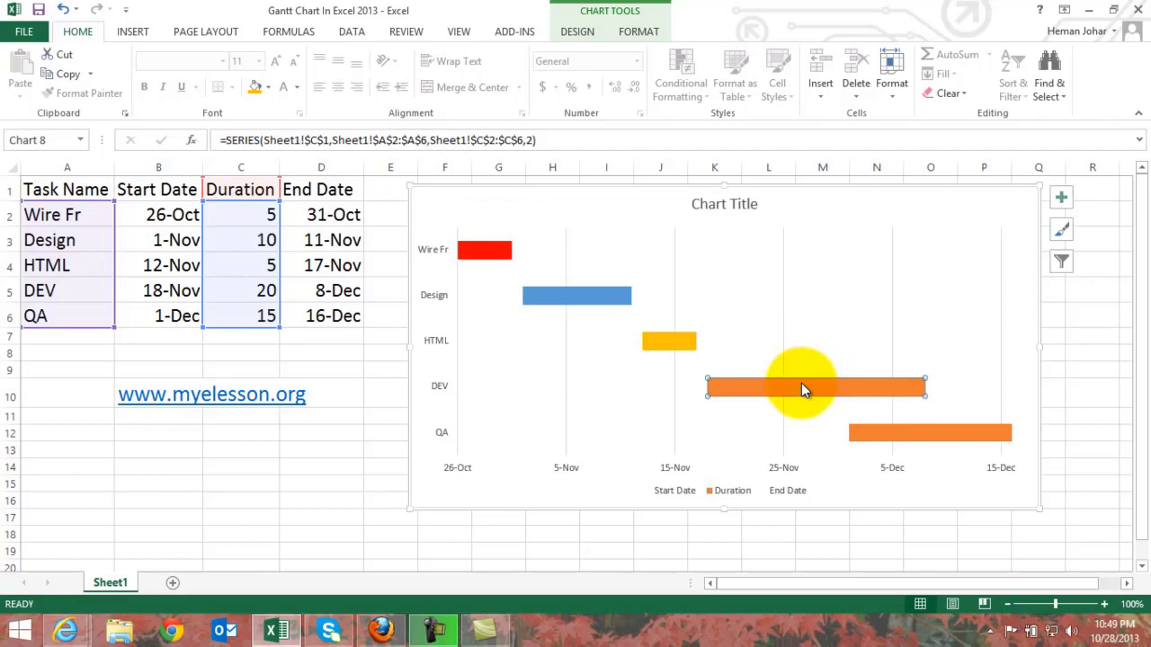
left_click(270, 85)
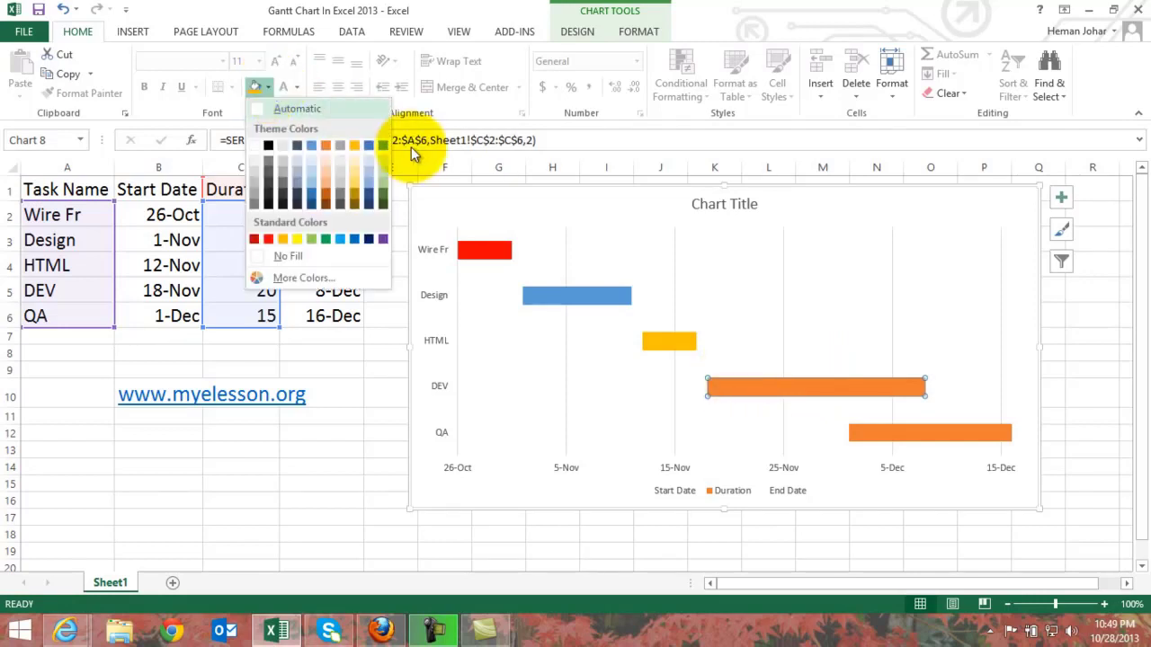
left_click(313, 239)
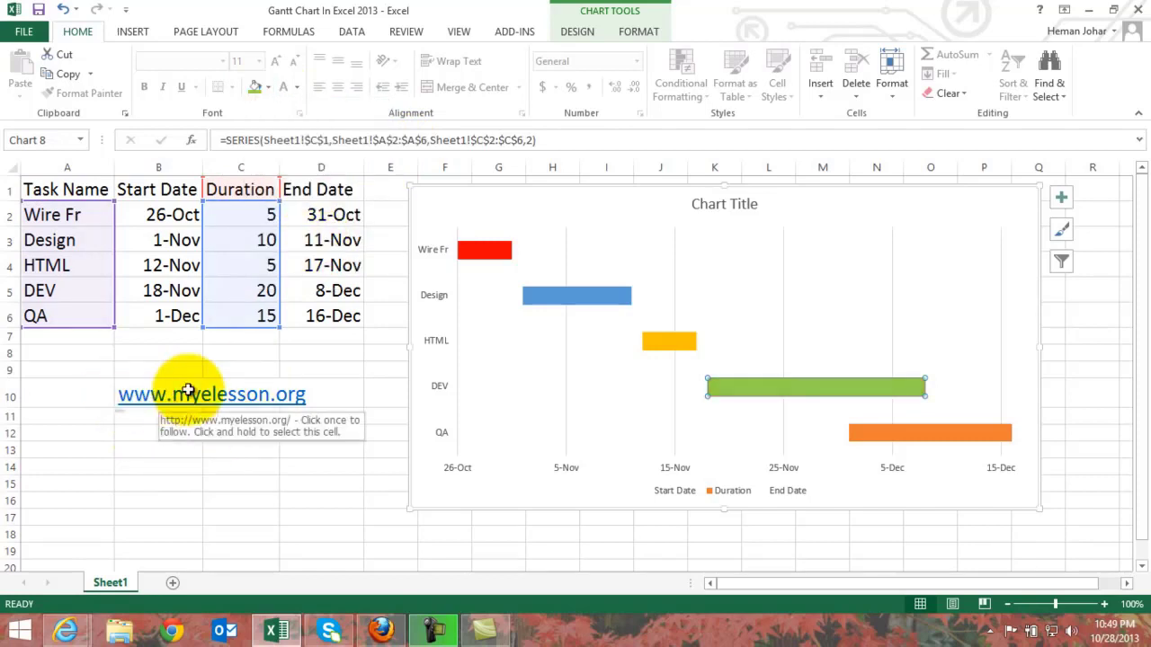
left_click(264, 87)
left_click(346, 491)
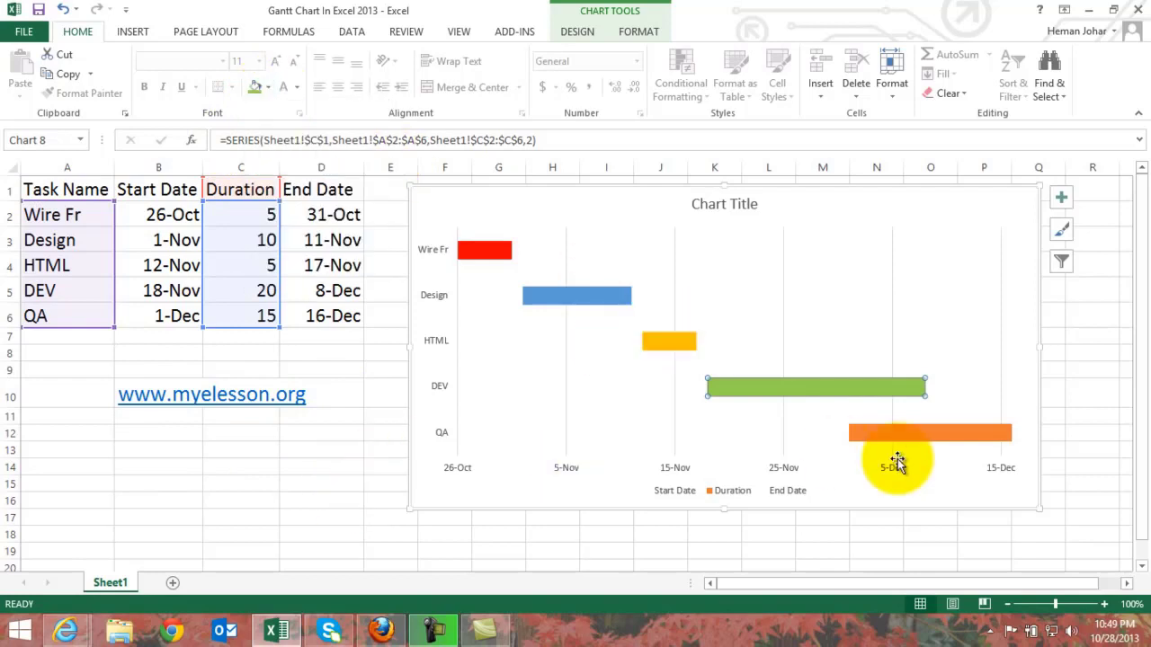
Fill the QA task bar with the standard yellow and deselect the chart.
left_click(926, 435)
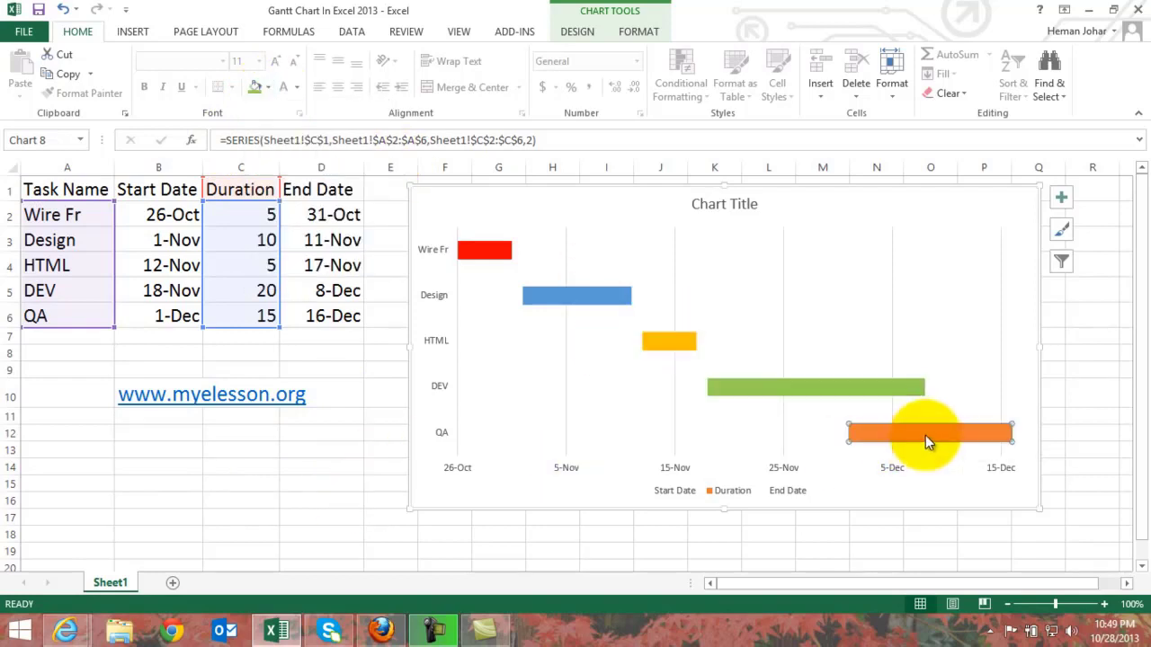
left_click(270, 90)
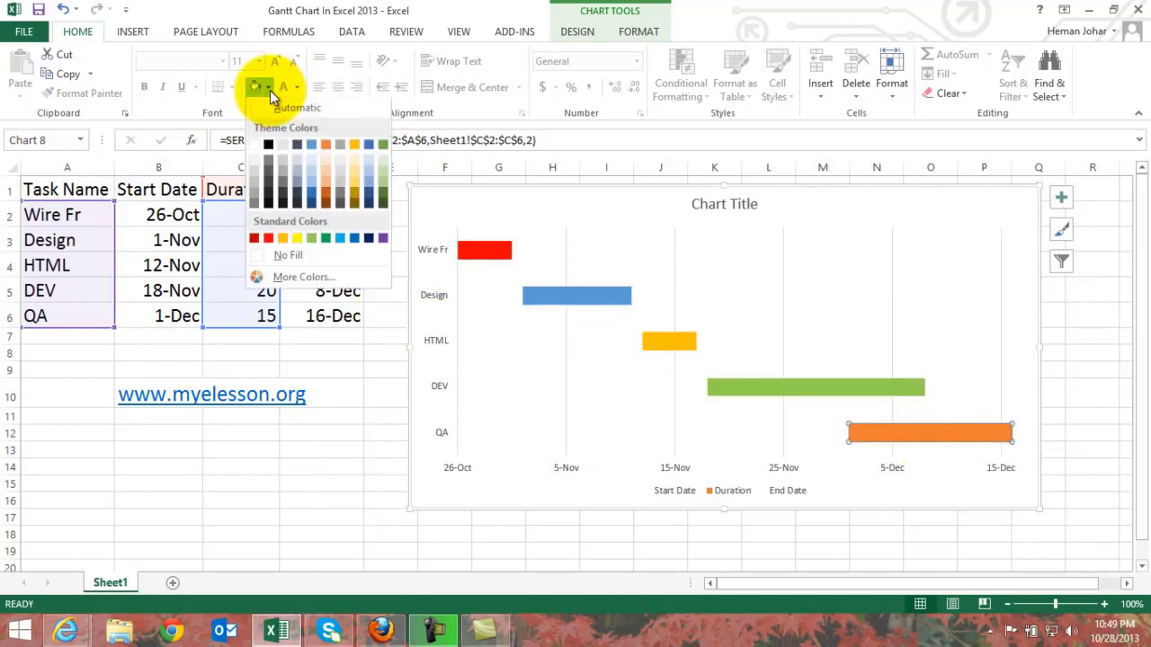
left_click(298, 239)
left_click(308, 464)
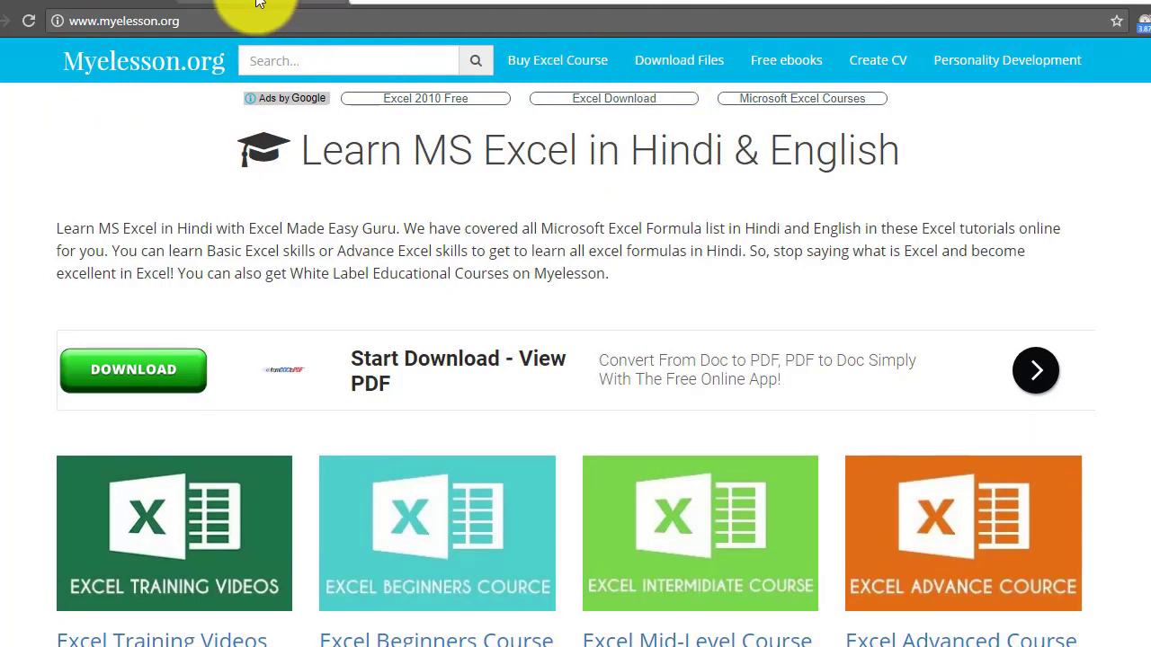
Switch to the YouTube page of the "10 Most Used Excel Formula" video and look through its description and comments.
left_click(301, 5)
scroll(282, 461, "down", 5)
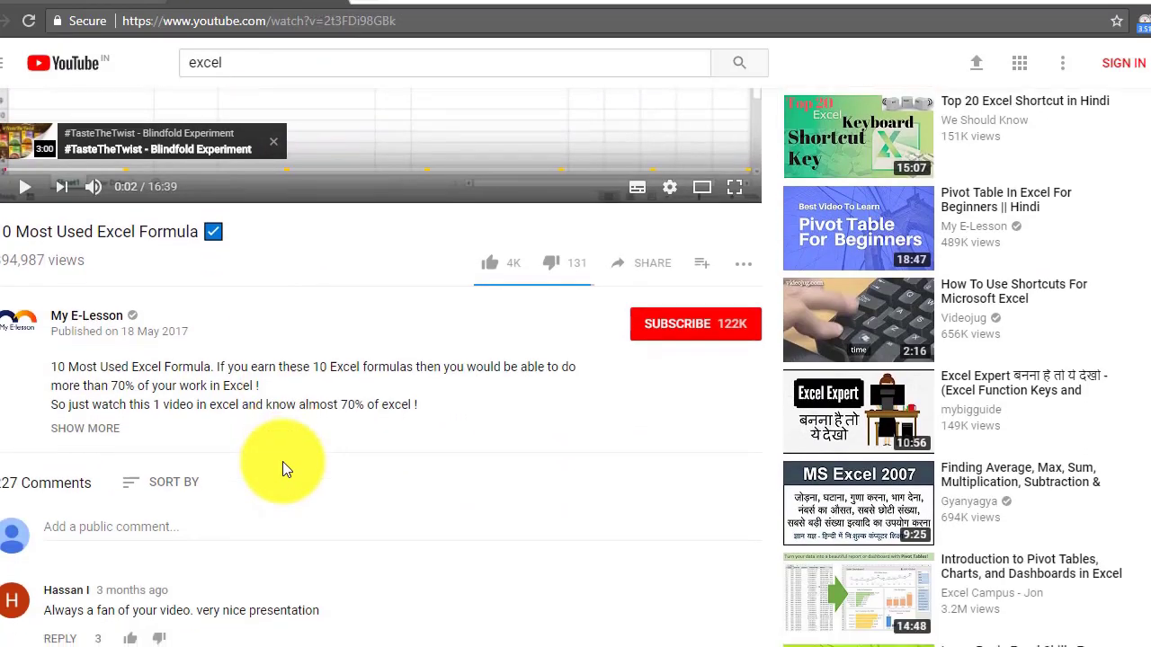
scroll(282, 462, "down", 1)
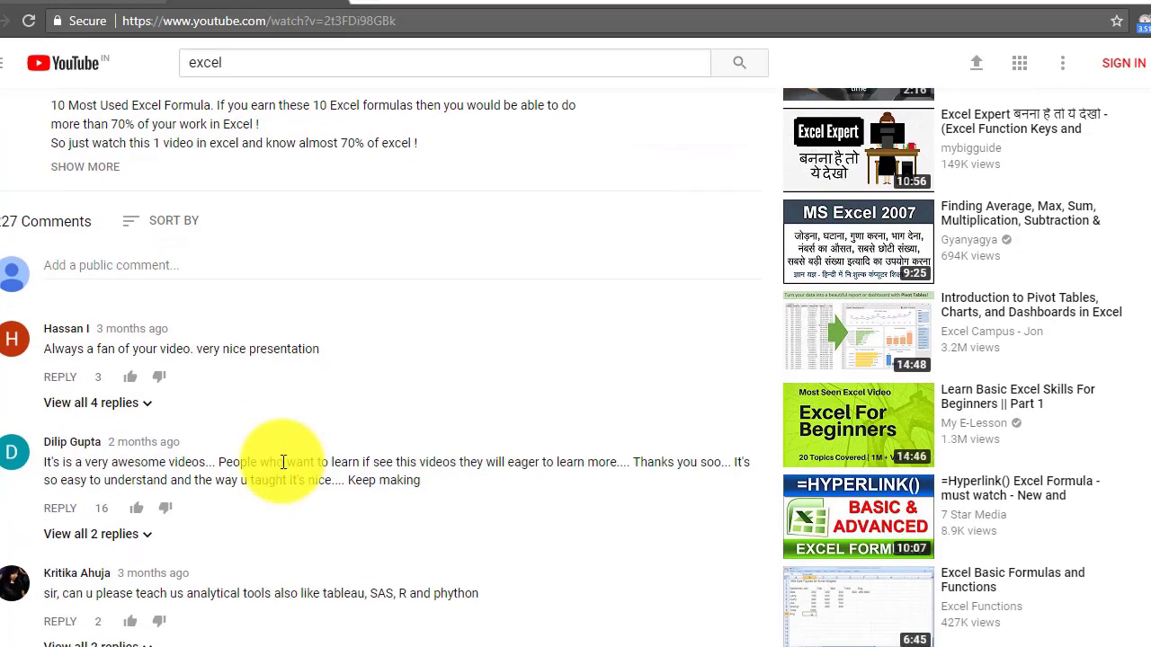
scroll(261, 401, "down", 1)
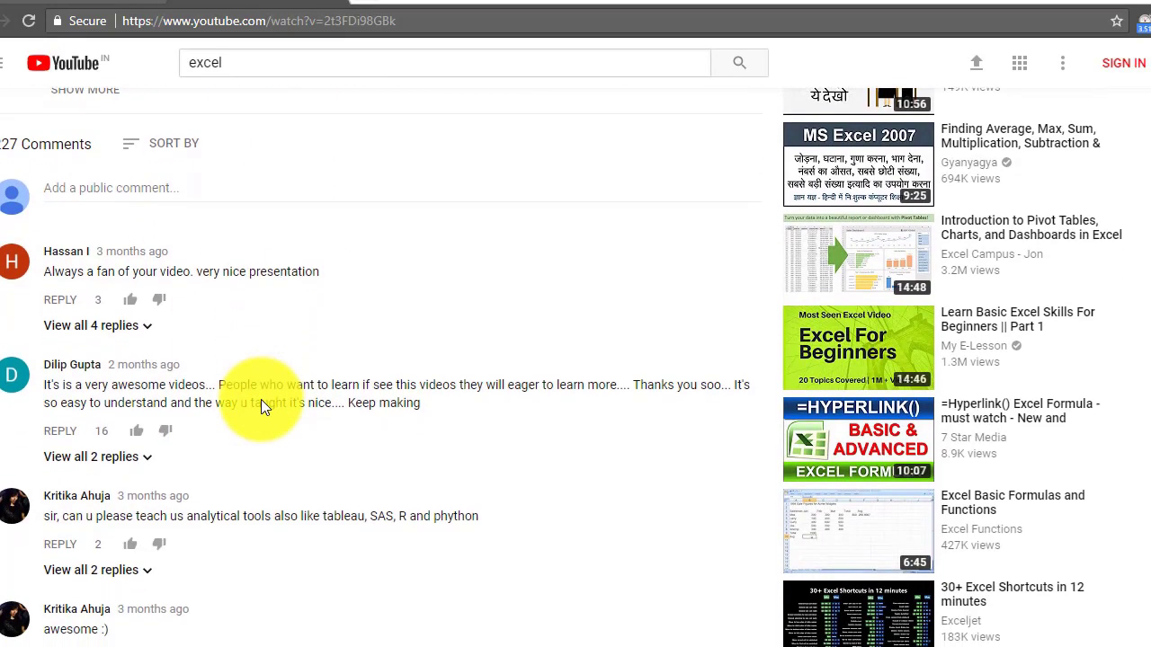
scroll(430, 276, "up", 2)
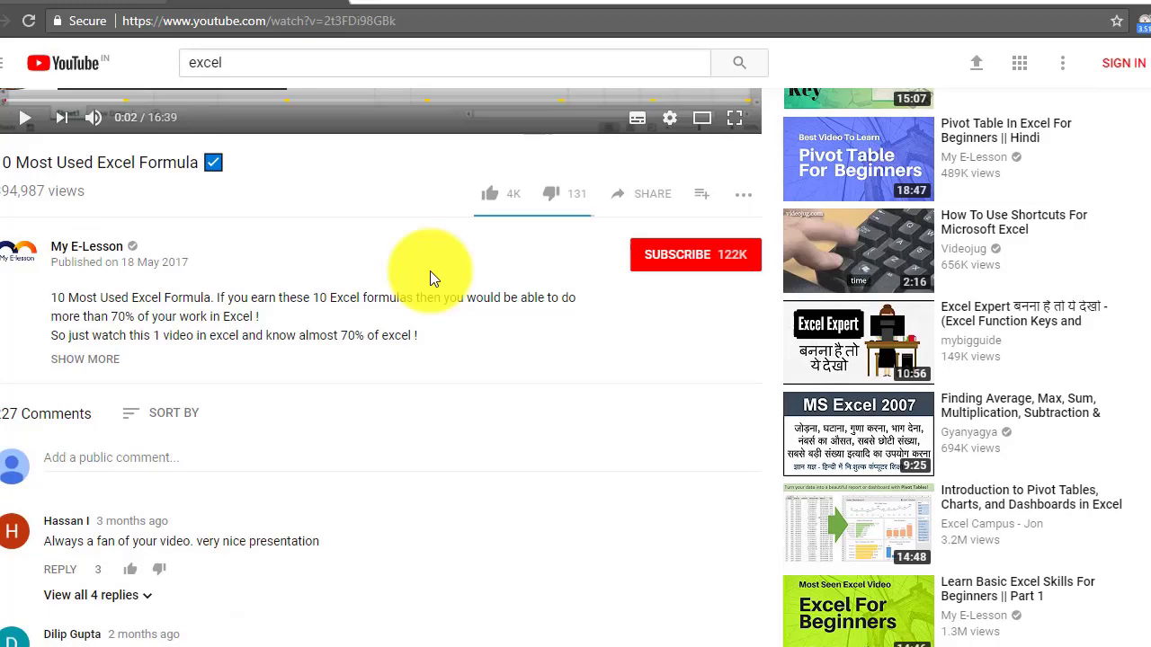
scroll(557, 377, "up", 2)
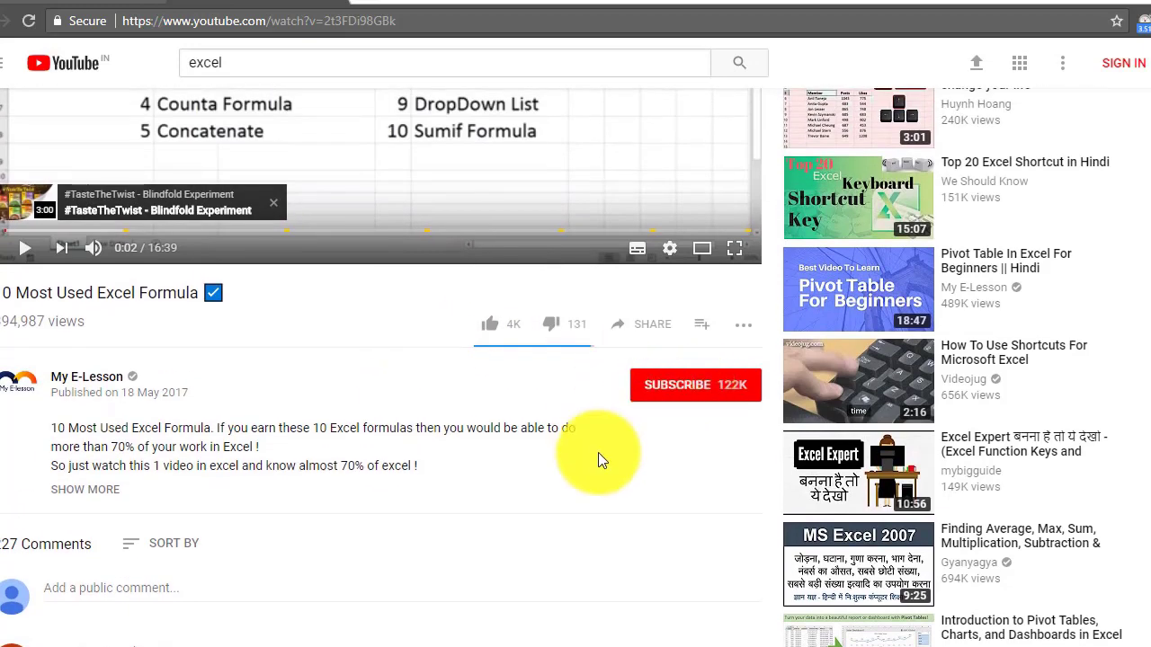
scroll(598, 454, "down", 3)
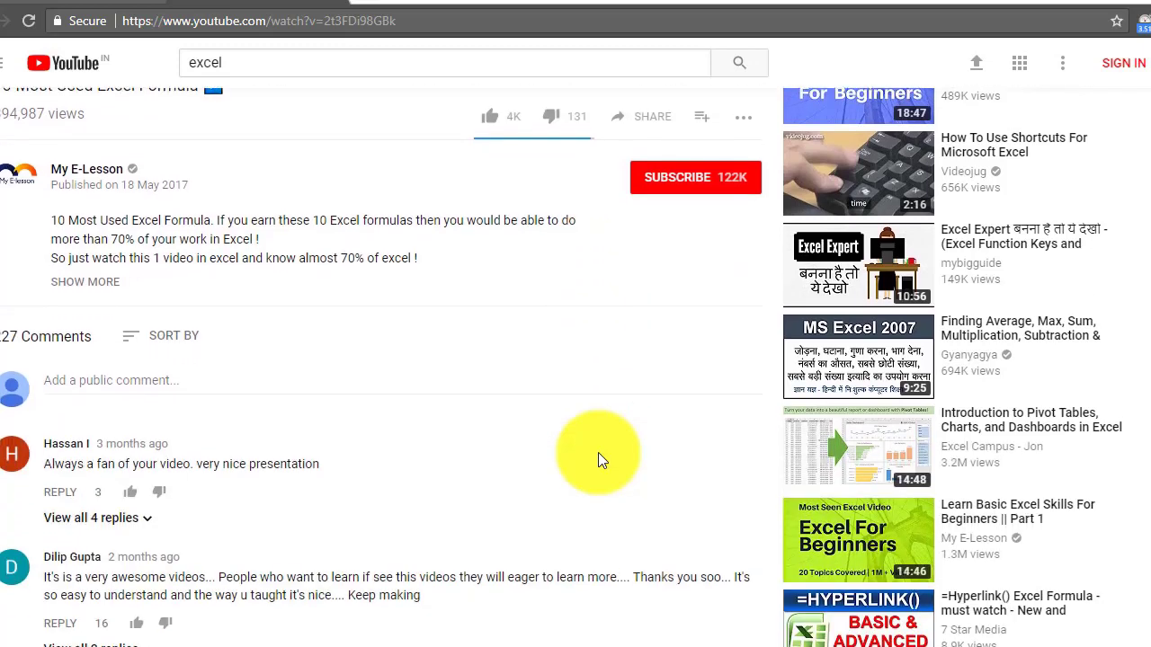